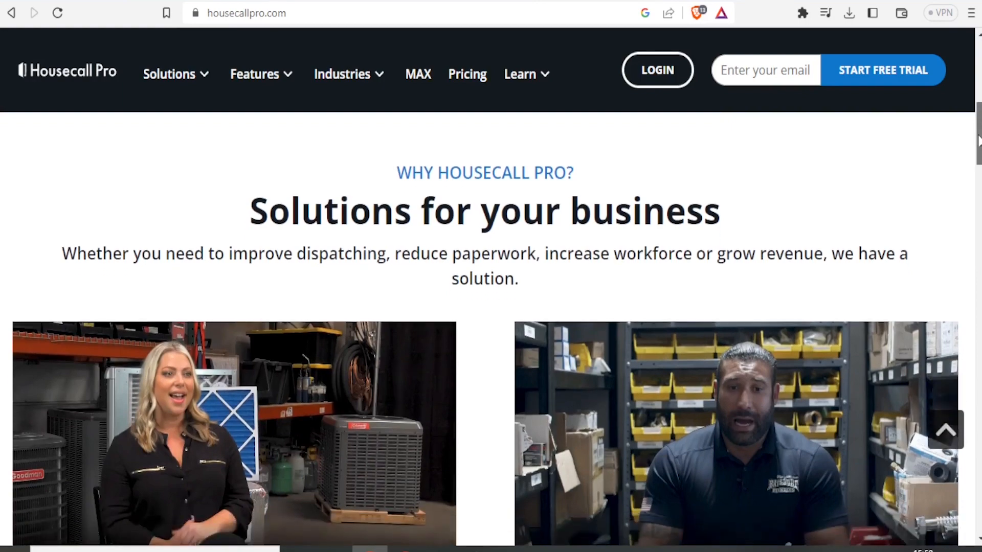
# Scroll the homepage back up to the hero section with the Start Free Trial email box.
pyautogui.moveTo(979, 140); pyautogui.dragTo(979, 87)
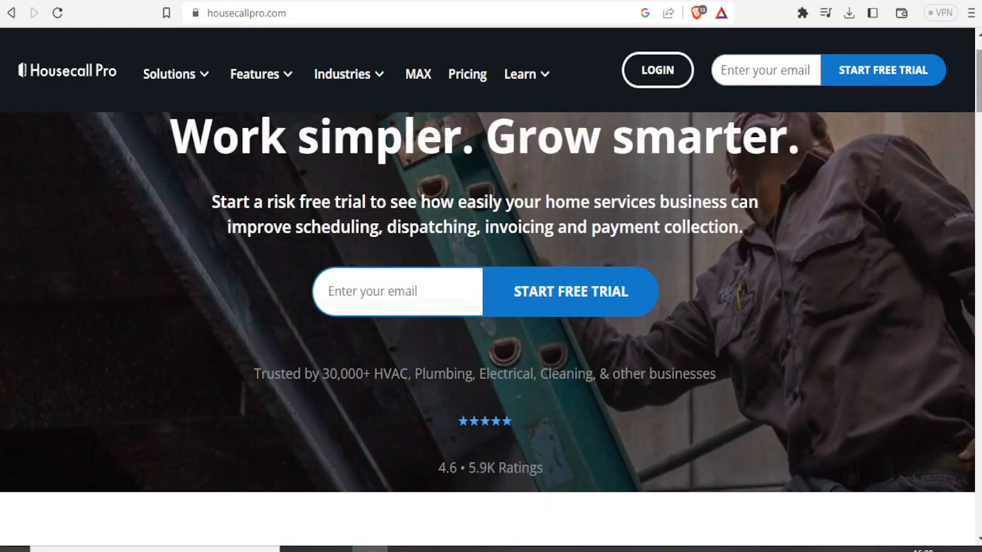
pyautogui.scroll(2, 491, 277)
pyautogui.click(357, 14)
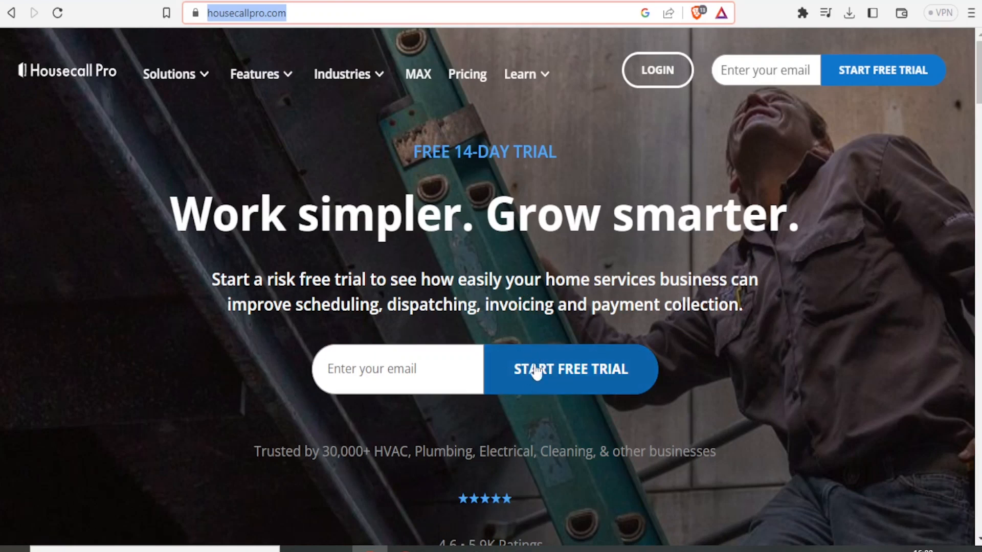
# Start the free trial using the saved e-mail address picked from autofill.
pyautogui.click(428, 380)
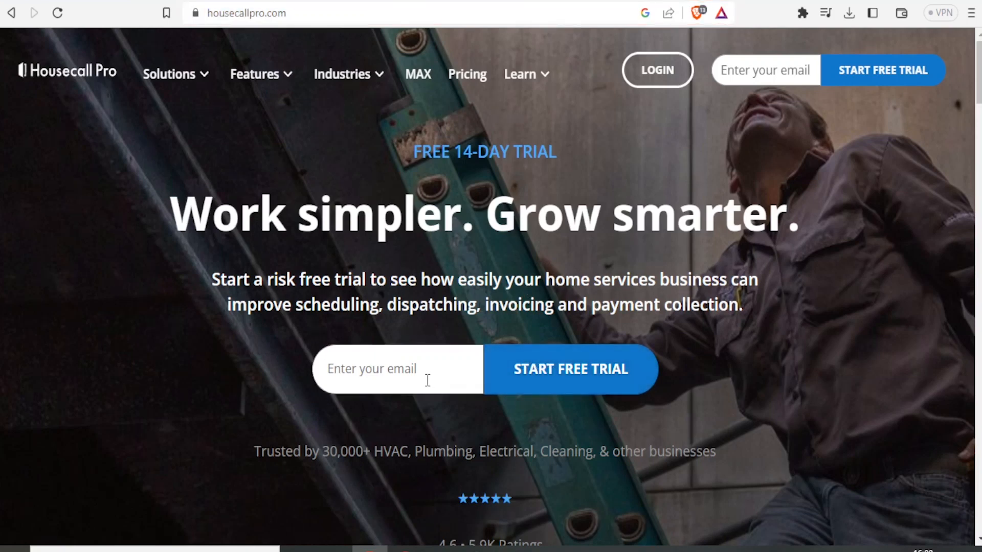
pyautogui.click(404, 368)
pyautogui.click(449, 281)
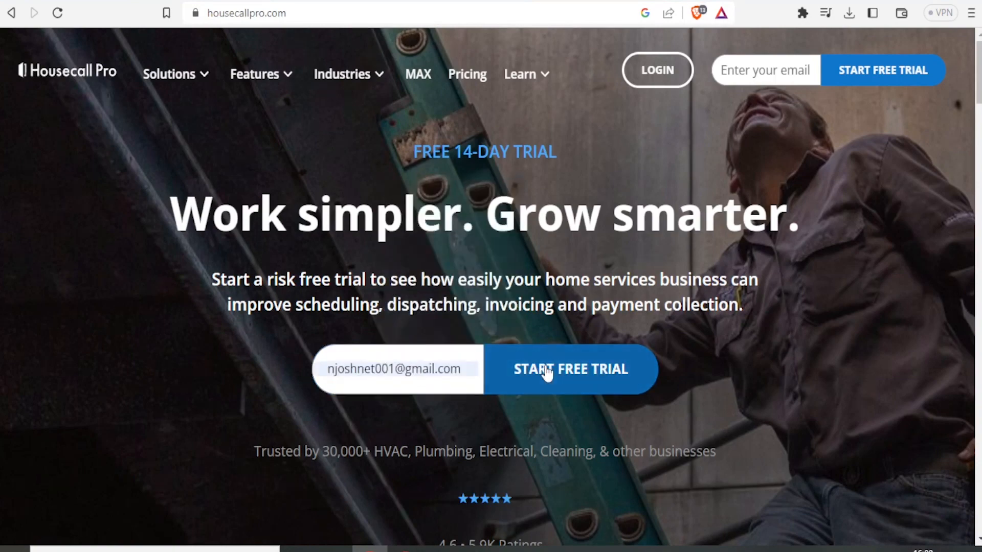
pyautogui.click(547, 372)
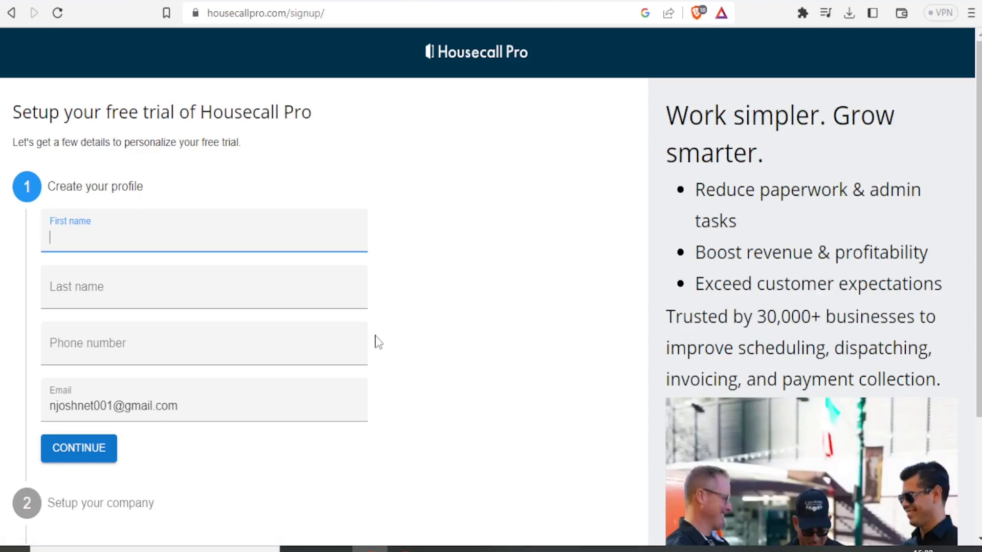
# Fill in the first name from autofill, then the last name and phone number, and continue.
pyautogui.click(97, 240)
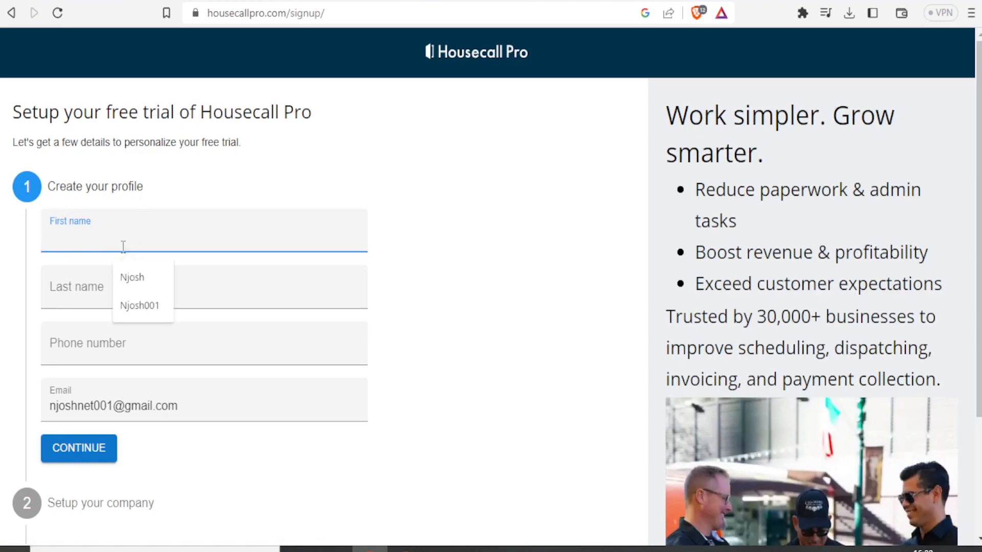
pyautogui.click(127, 276)
pyautogui.click(78, 304)
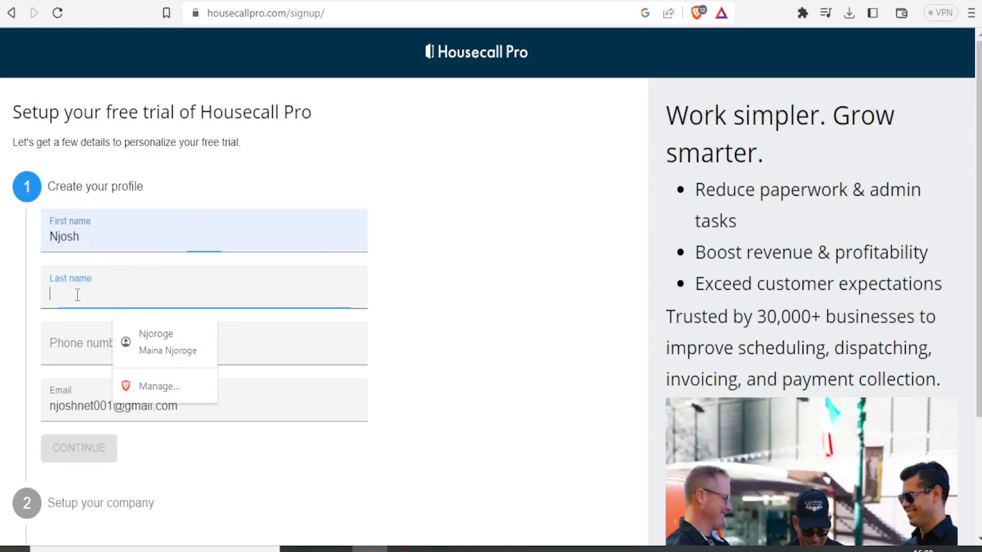
pyautogui.write('Net')
pyautogui.click(72, 348)
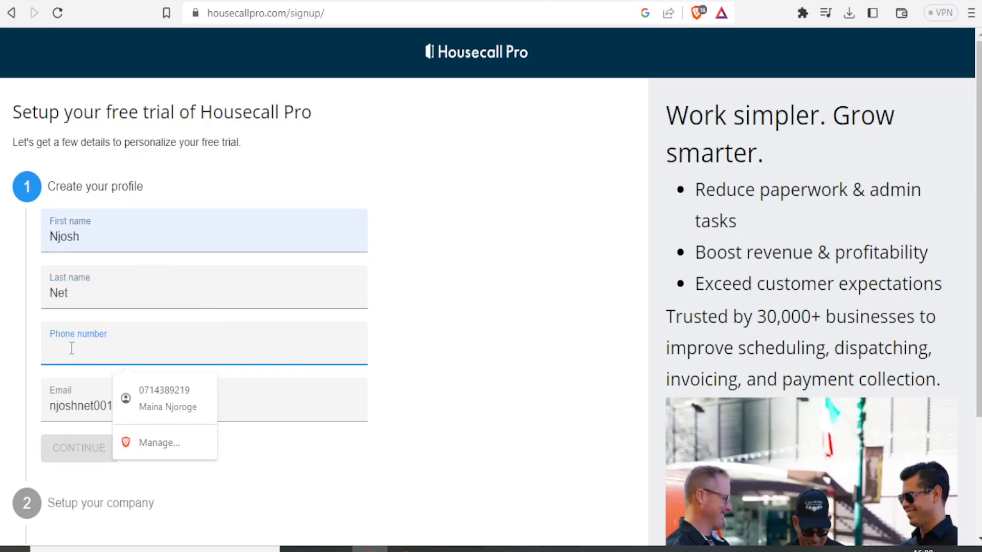
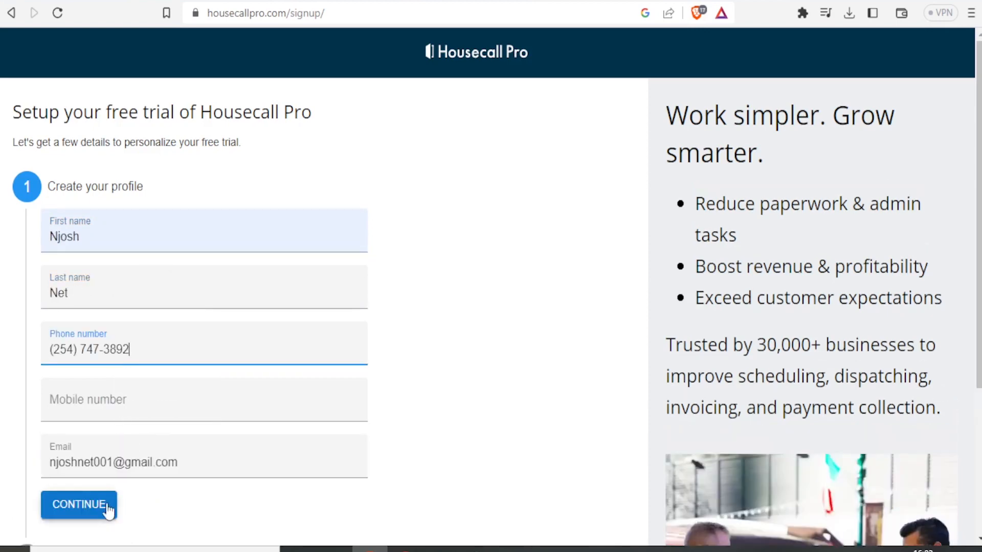
pyautogui.click(96, 511)
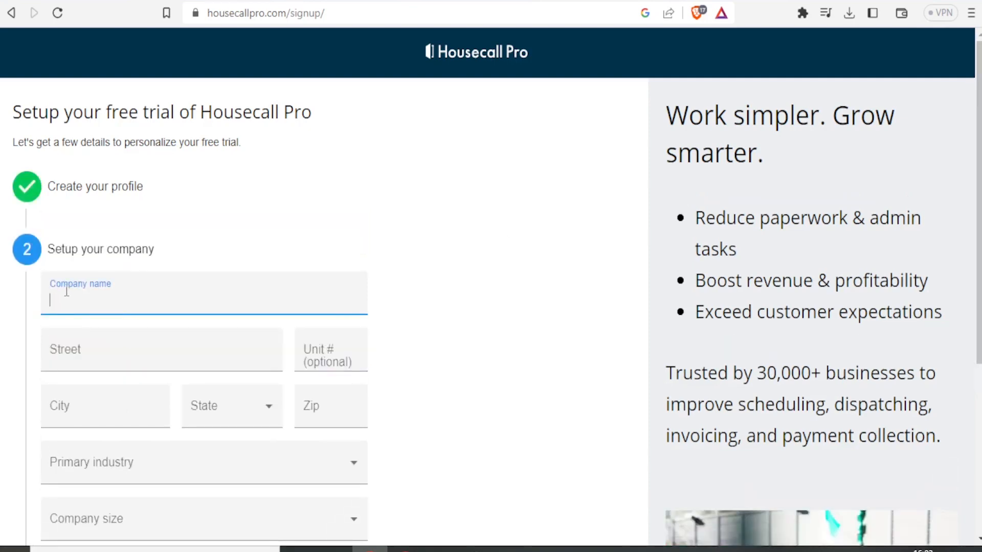
# Enter company name 'Njoshnet Production' and autofill the street address with a unit number.
pyautogui.write('Njoshnet Production')
pyautogui.click(63, 352)
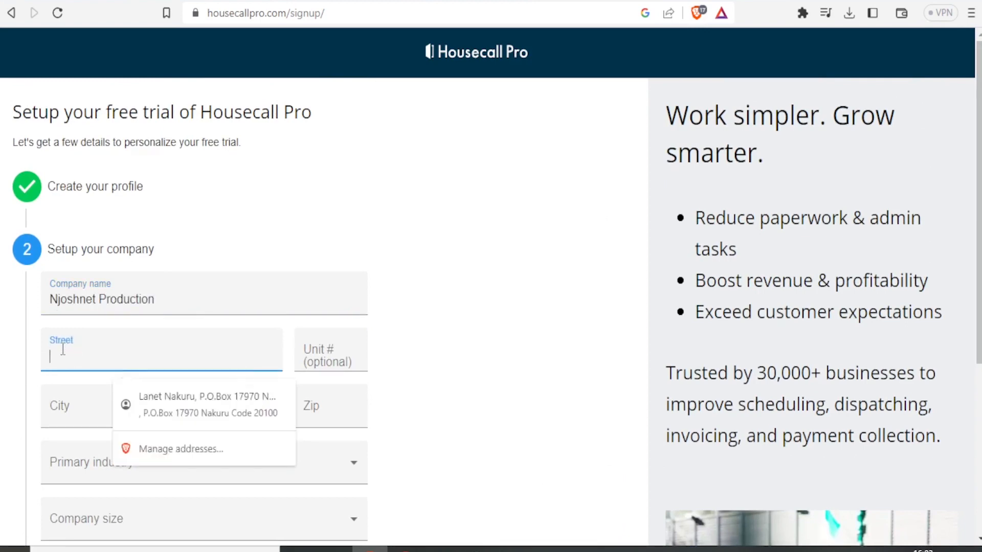
pyautogui.click(320, 357)
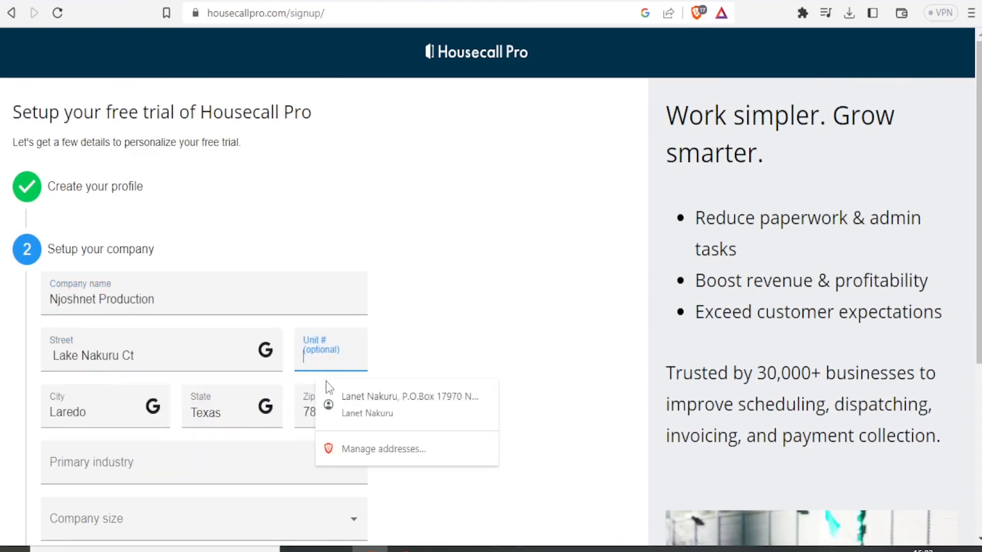
pyautogui.write('1')
# Set industry to Appliances and company size to Owner/Operator, then continue.
pyautogui.scroll(-2, 327, 384)
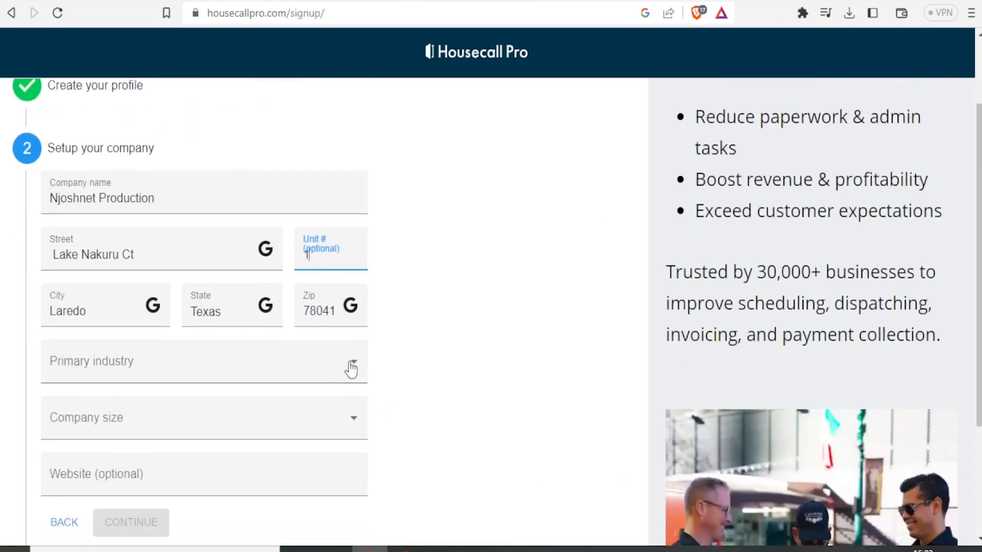
pyautogui.click(351, 367)
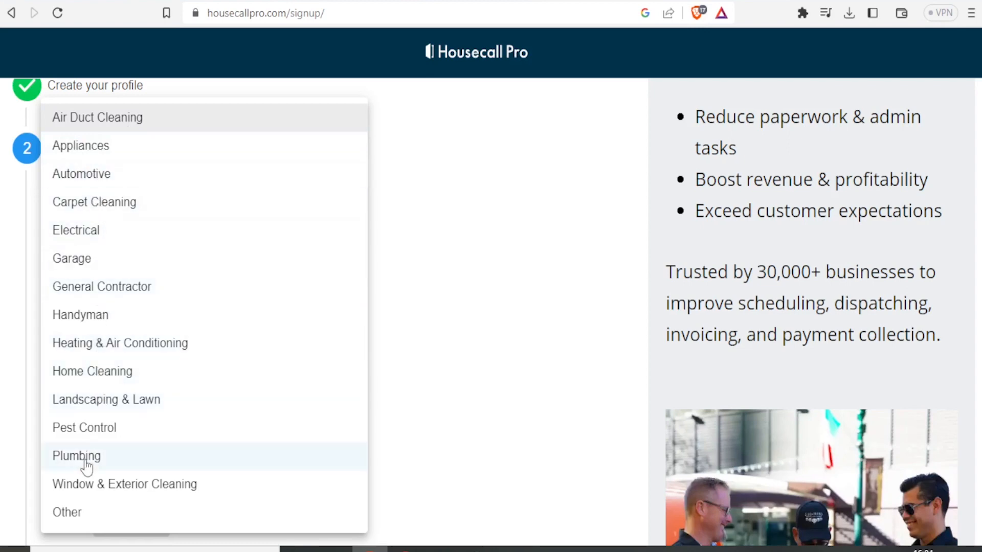
pyautogui.click(96, 148)
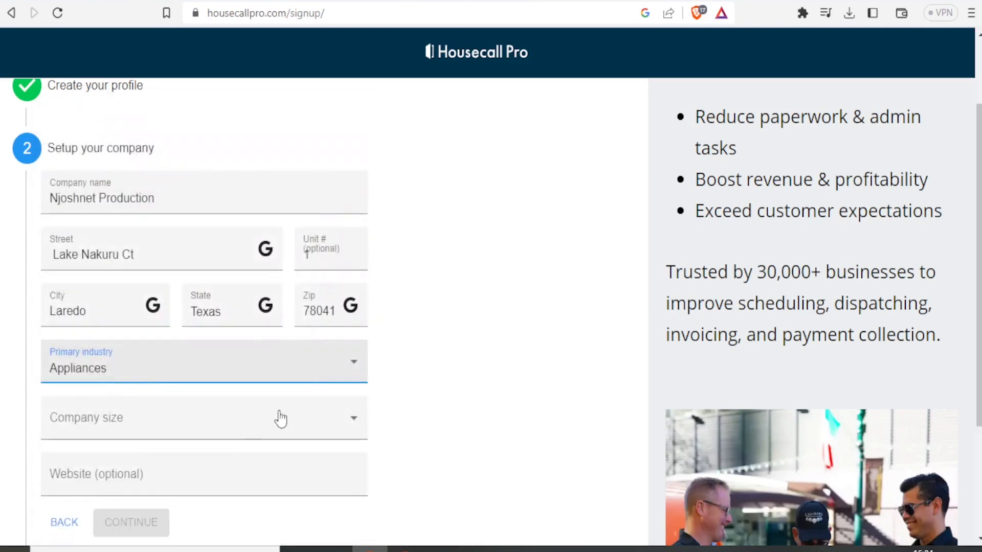
pyautogui.click(357, 425)
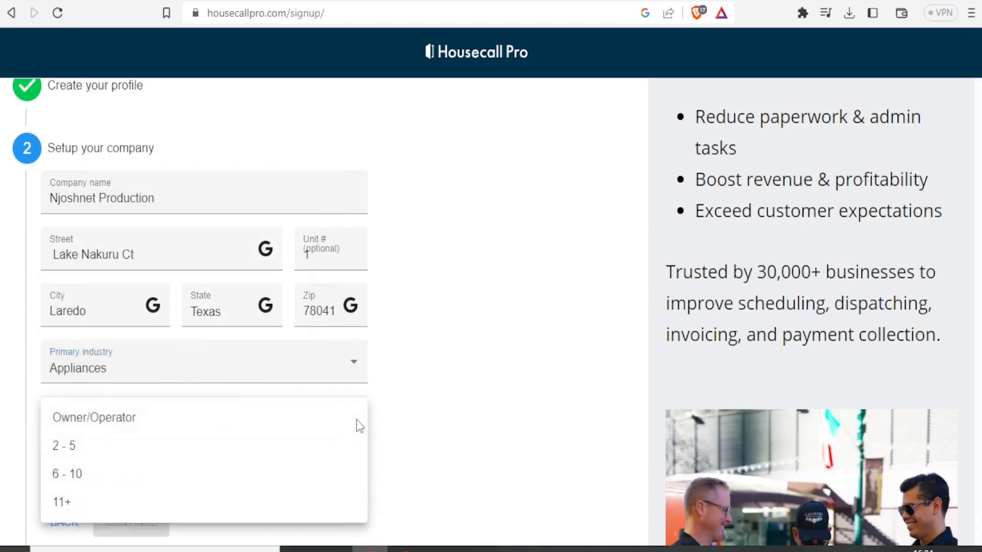
pyautogui.click(95, 417)
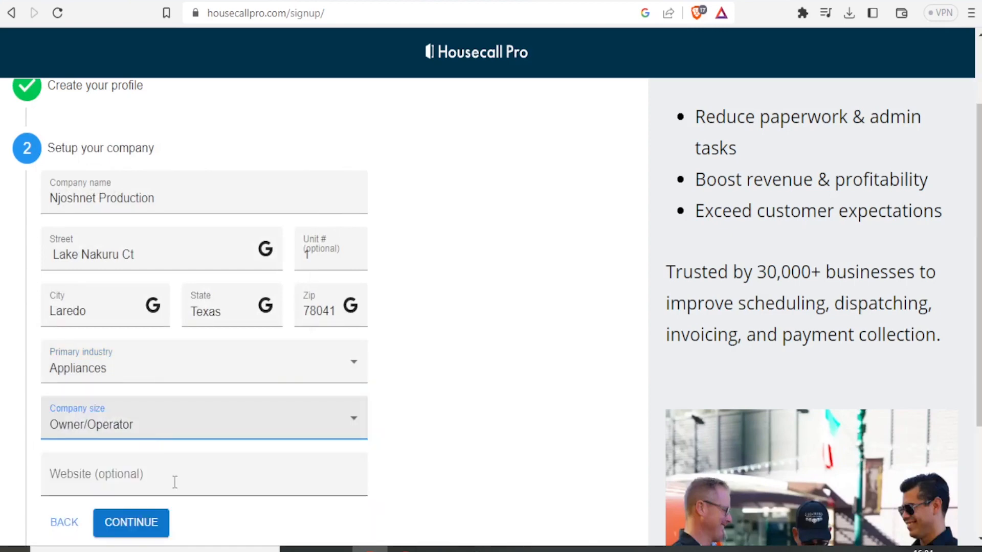
pyautogui.click(152, 530)
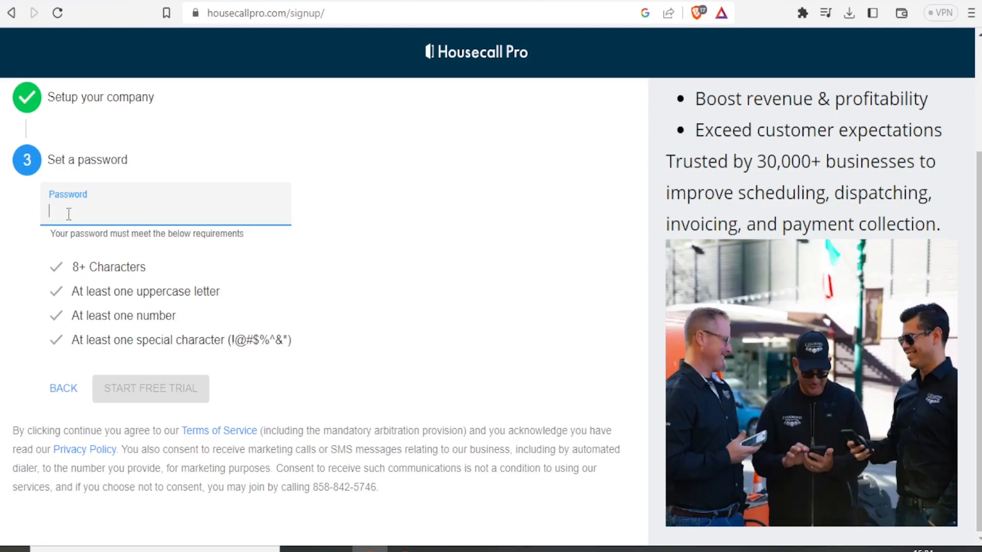
# Paste in the account password and create the trial account.
pyautogui.hotkey('ctrl', 'v')
pyautogui.click(145, 391)
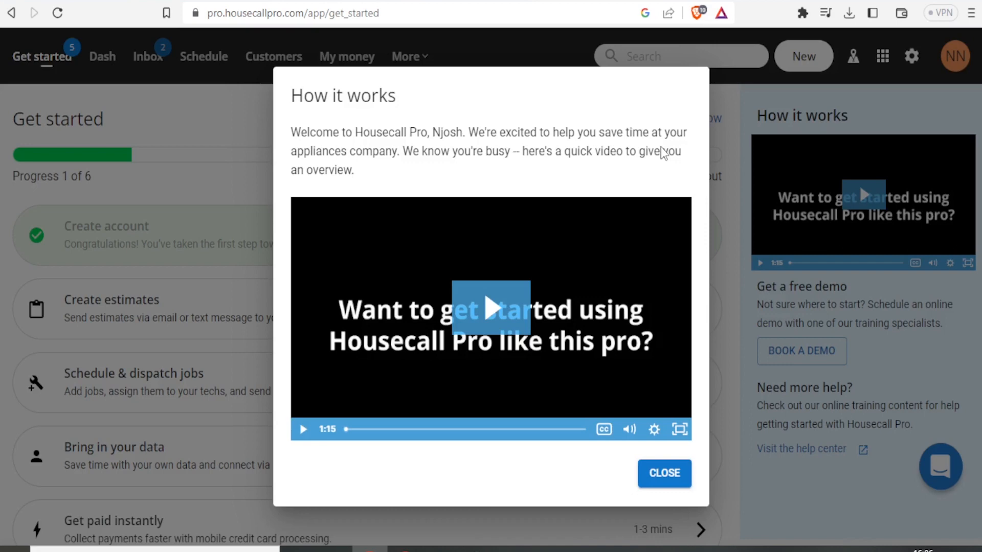
# Play the How it works video briefly, then close it.
pyautogui.click(538, 327)
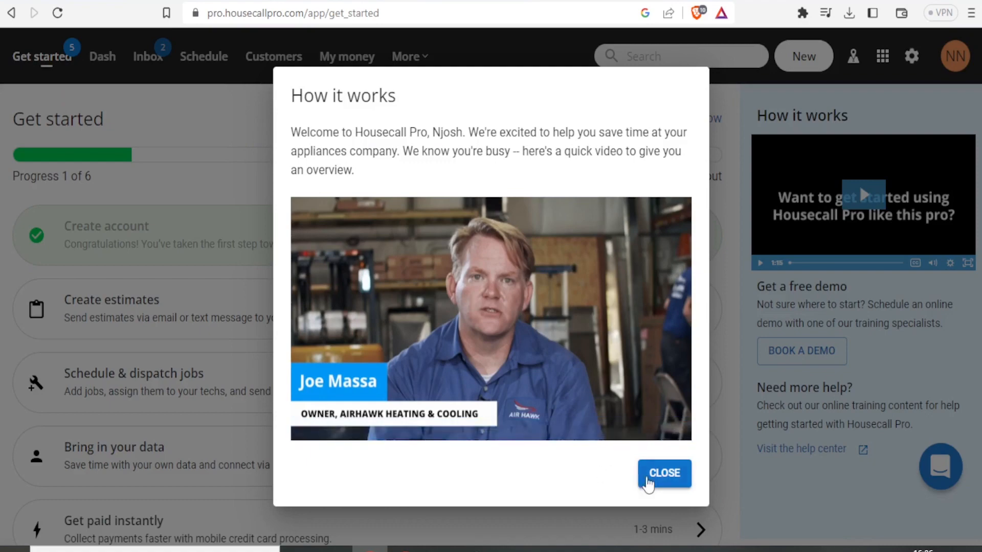
pyautogui.click(647, 479)
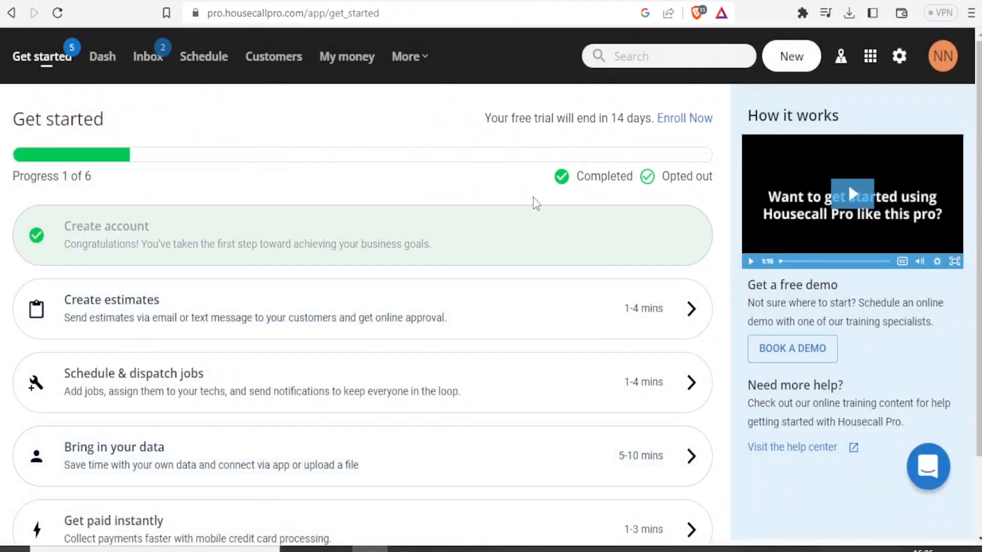
pyautogui.scroll(-1, 154, 179)
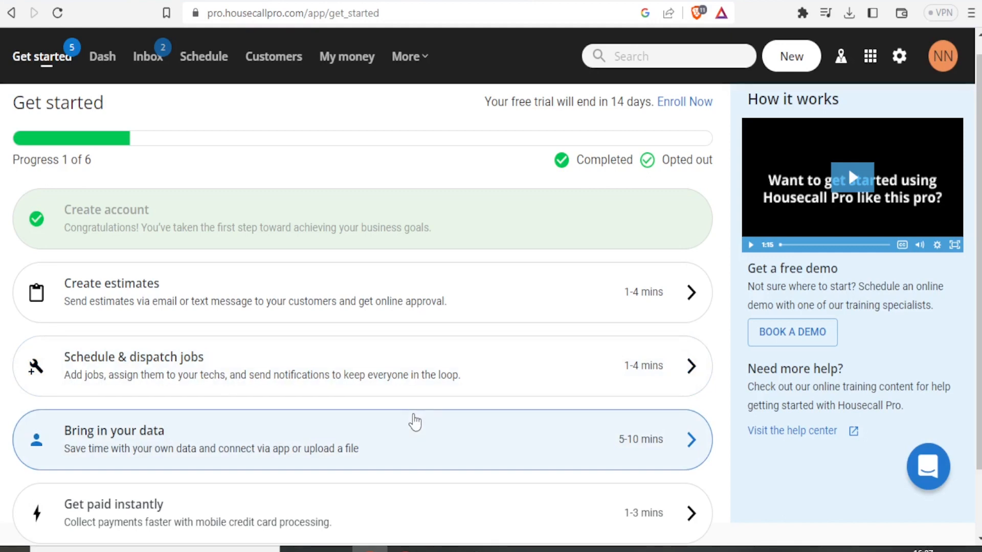
pyautogui.scroll(-2, 348, 450)
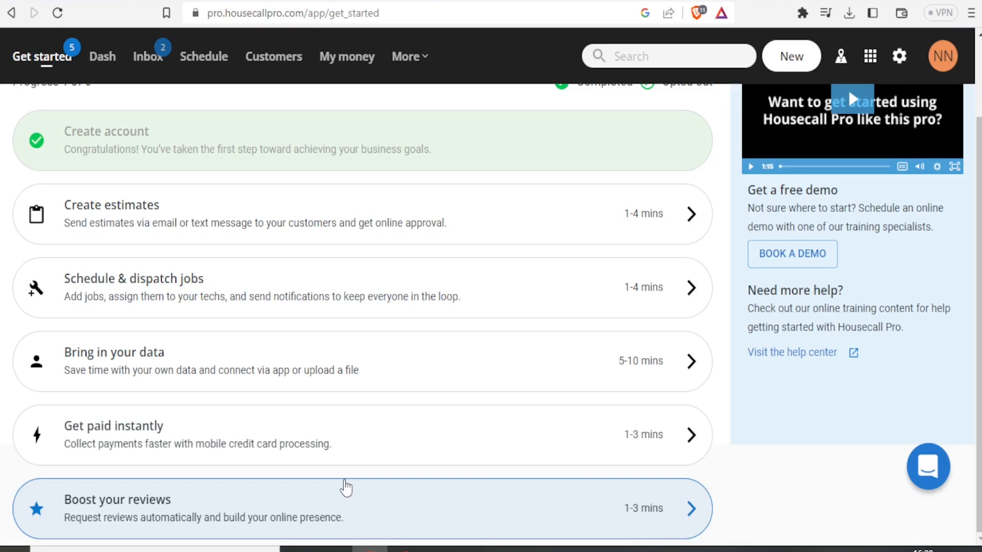
pyautogui.scroll(2, 775, 217)
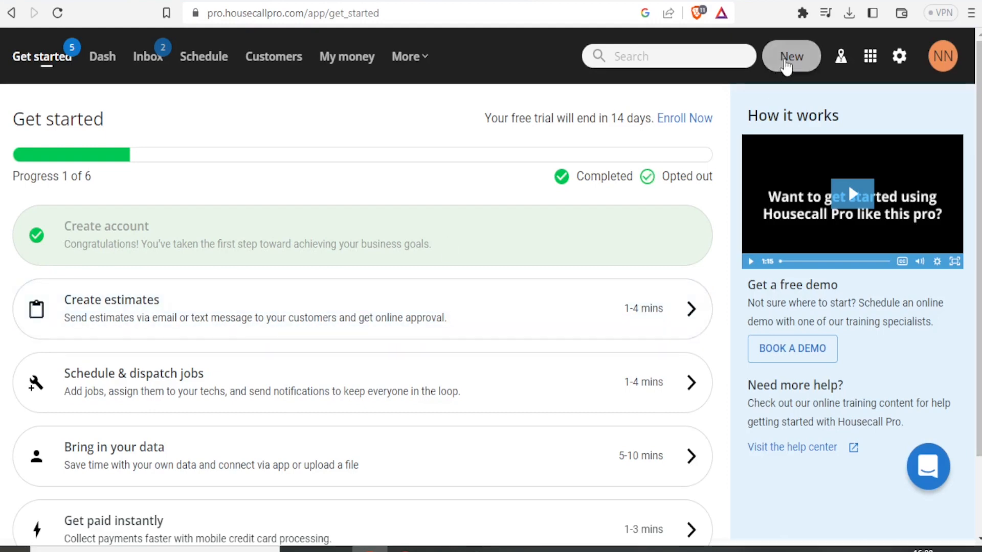
# Open the Create estimates guide from the Get started page and skip its tutorial.
pyautogui.click(787, 67)
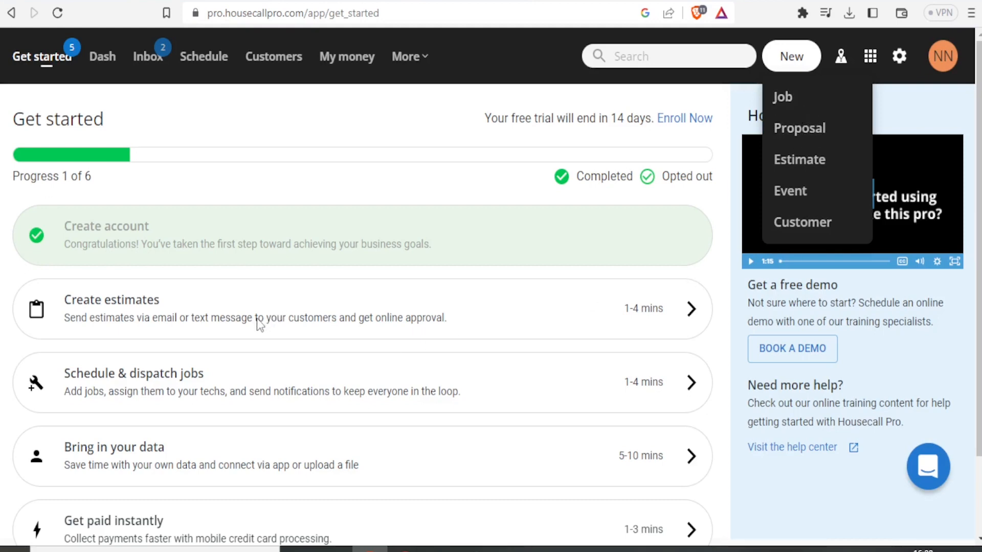
pyautogui.click(219, 319)
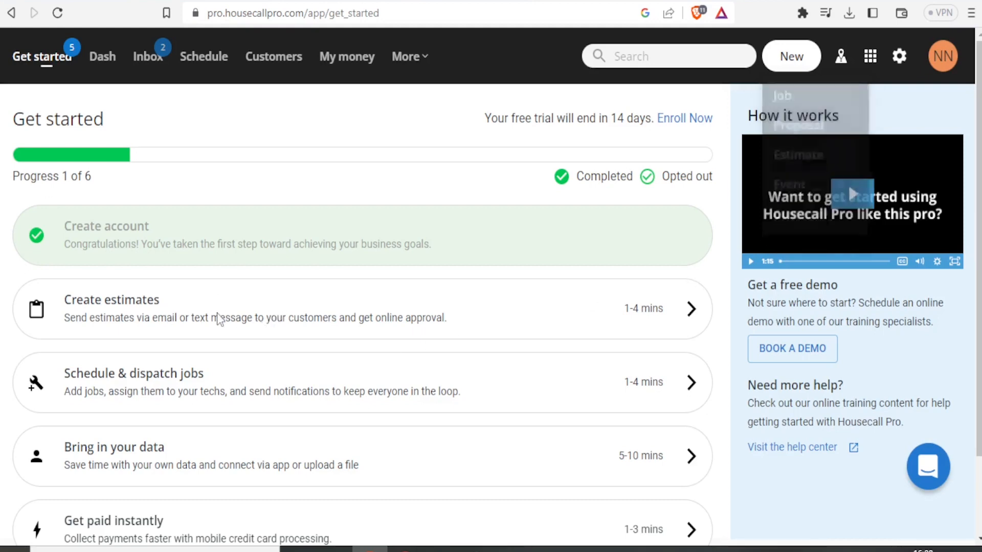
pyautogui.click(227, 311)
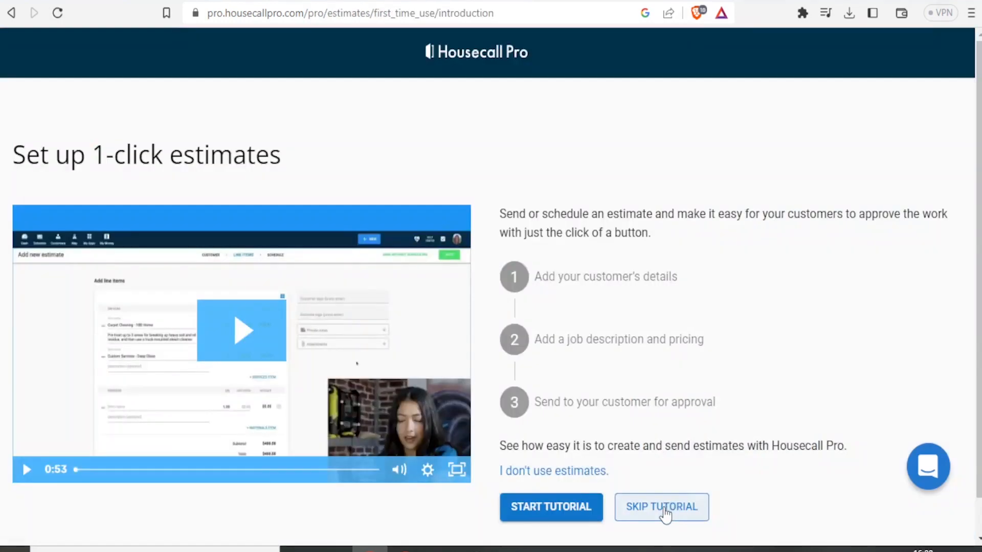
pyautogui.click(665, 512)
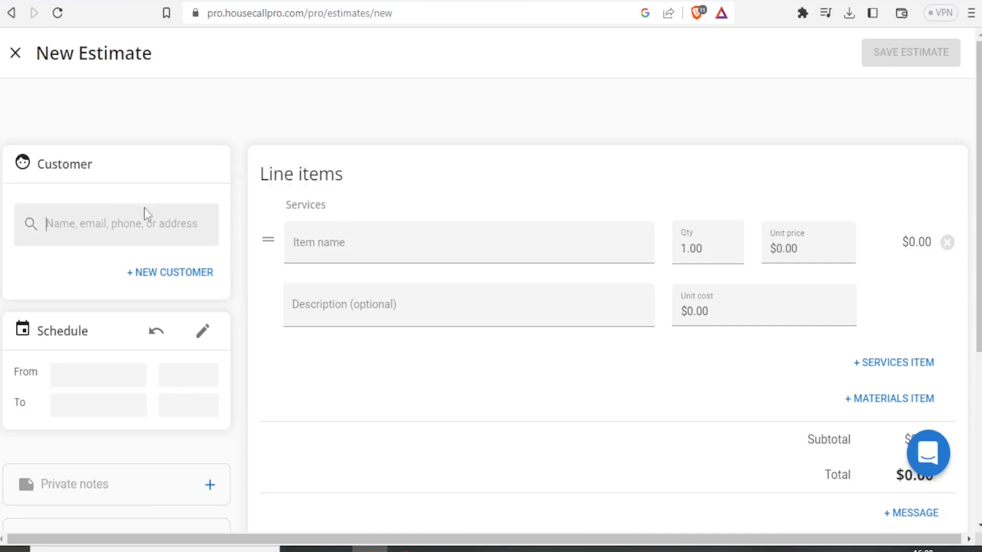
# Give the service item the description 'It uses steam and low power'.
pyautogui.click(316, 239)
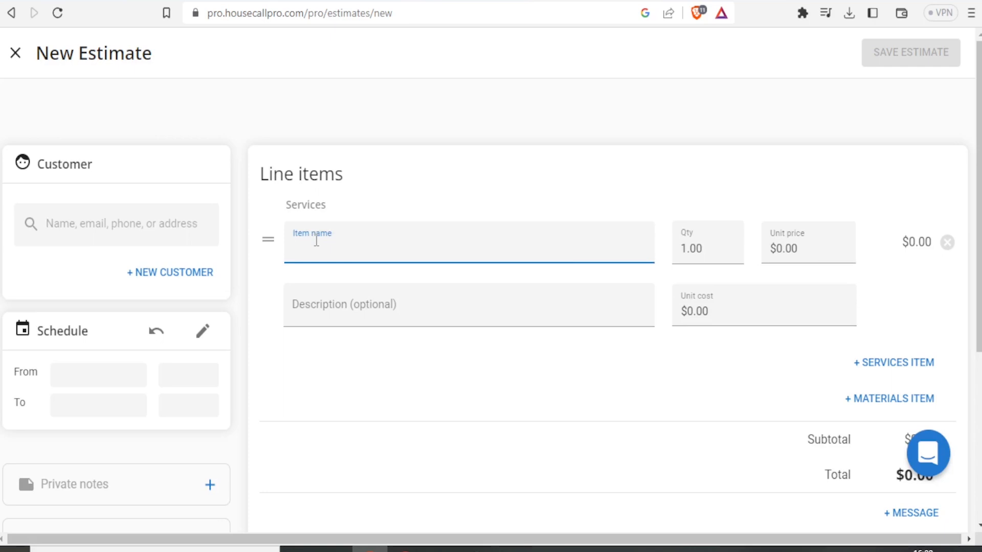
pyautogui.write('Moistu')
pyautogui.press('BackSpace')
pyautogui.press('BackSpace')
pyautogui.press('BackSpace')
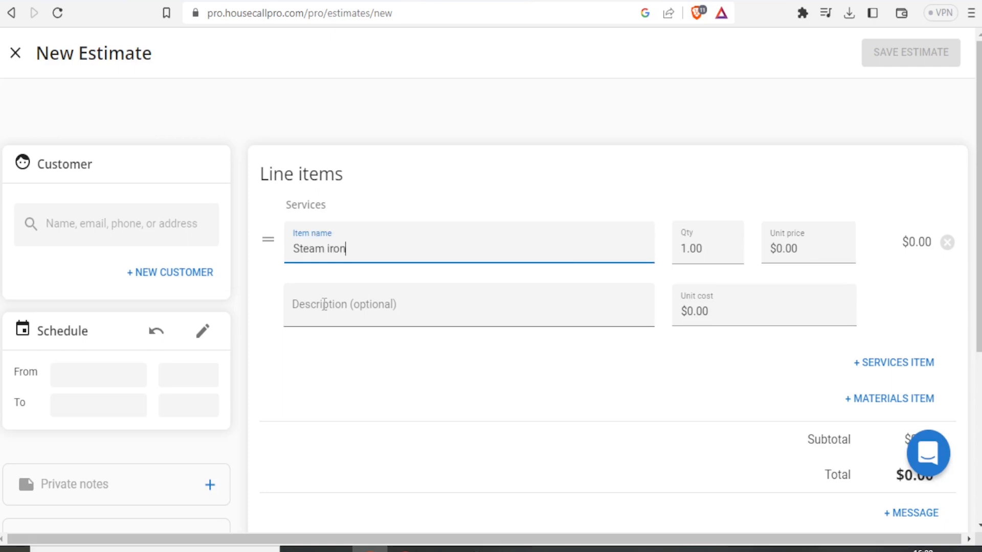
pyautogui.click(324, 304)
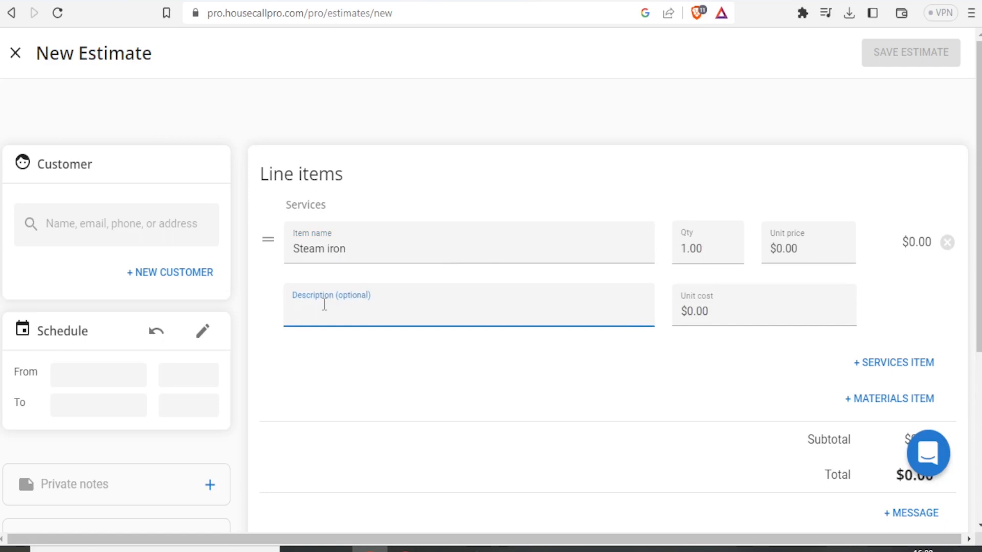
pyautogui.write('It is')
pyautogui.press('BackSpace')
pyautogui.press('BackSpace')
pyautogui.press('BackSpace')
pyautogui.write('uses steam and low power')
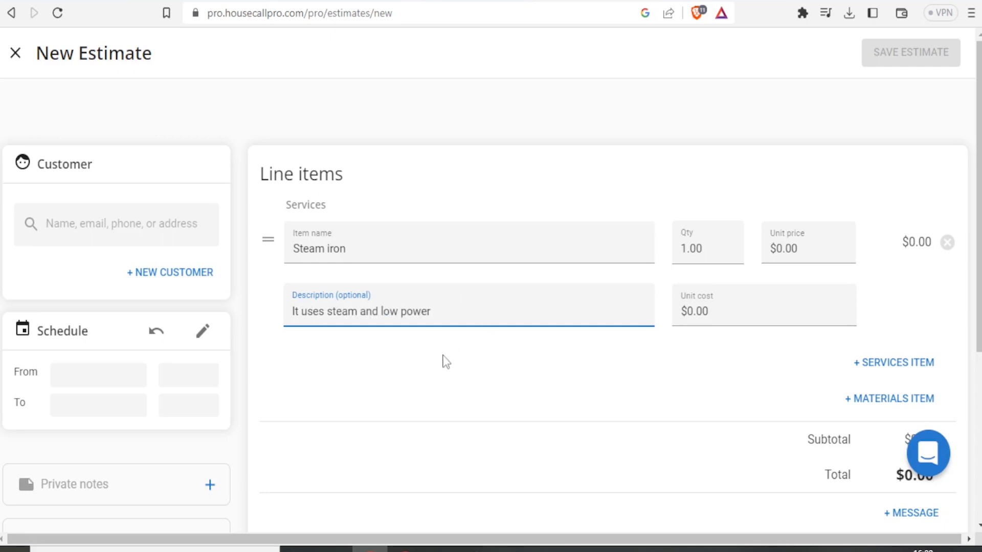
# Set the item's unit price to $40.00, making the line total $40.00.
pyautogui.click(703, 249)
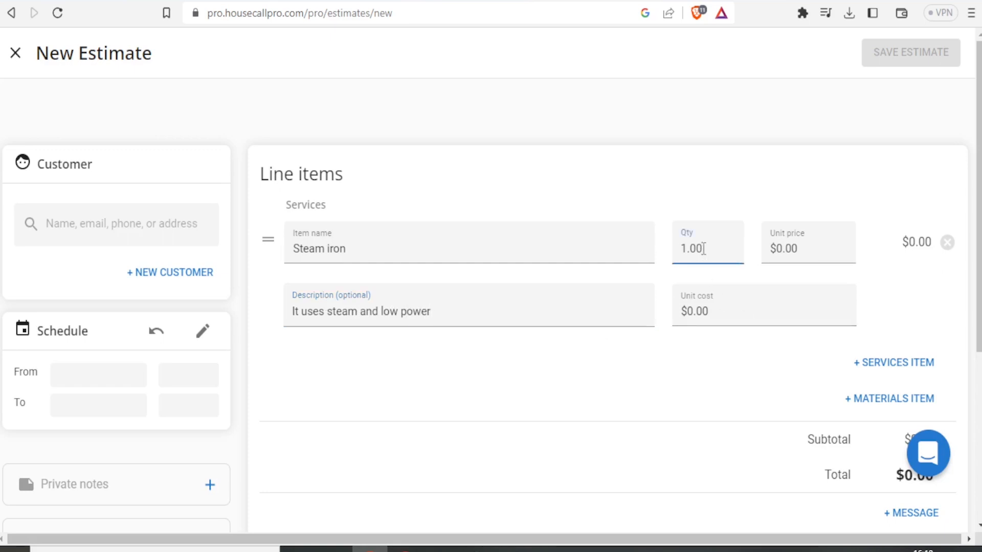
pyautogui.click(783, 249)
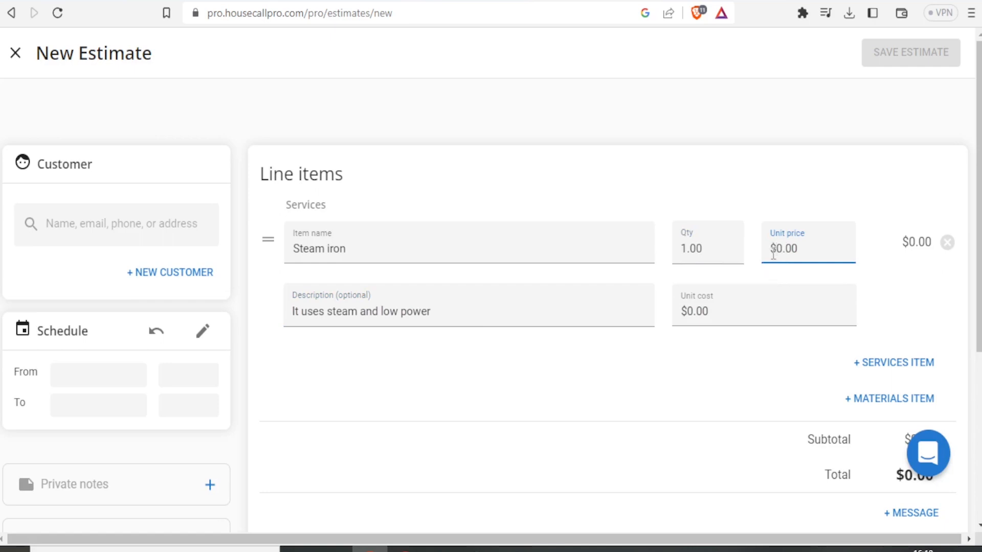
pyautogui.write('40')
pyautogui.press('Delete')
pyautogui.scroll(-3, 773, 254)
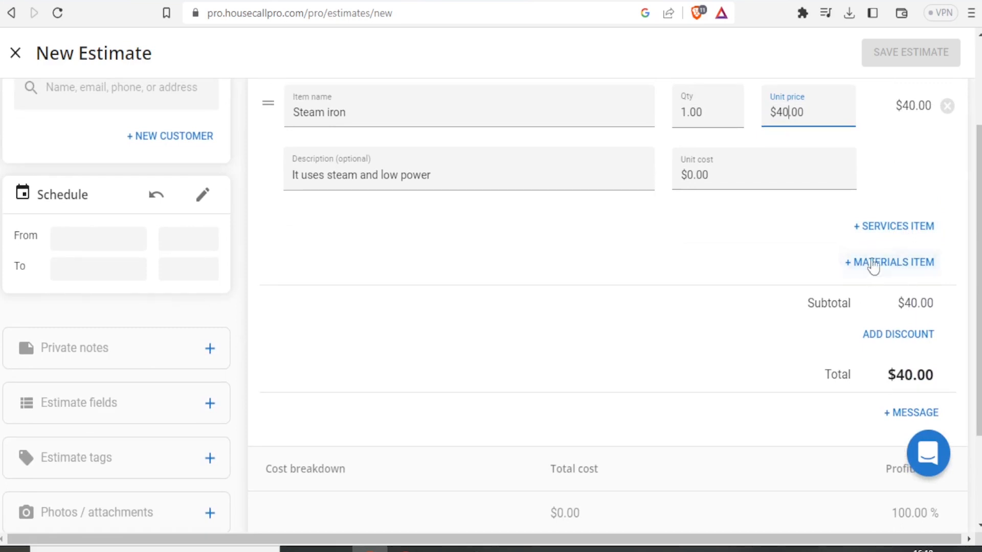
pyautogui.scroll(-1, 843, 266)
pyautogui.scroll(-2, 569, 358)
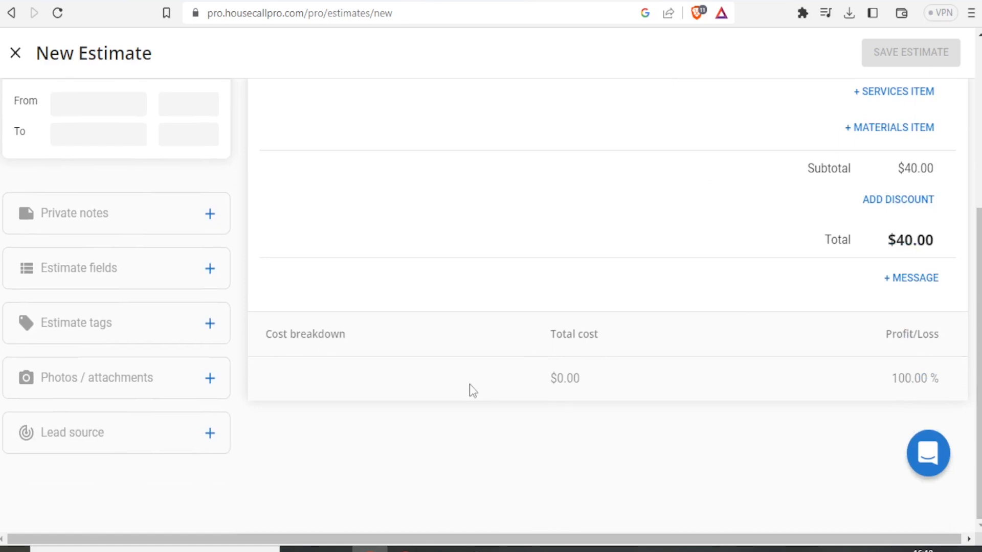
pyautogui.scroll(5, 658, 346)
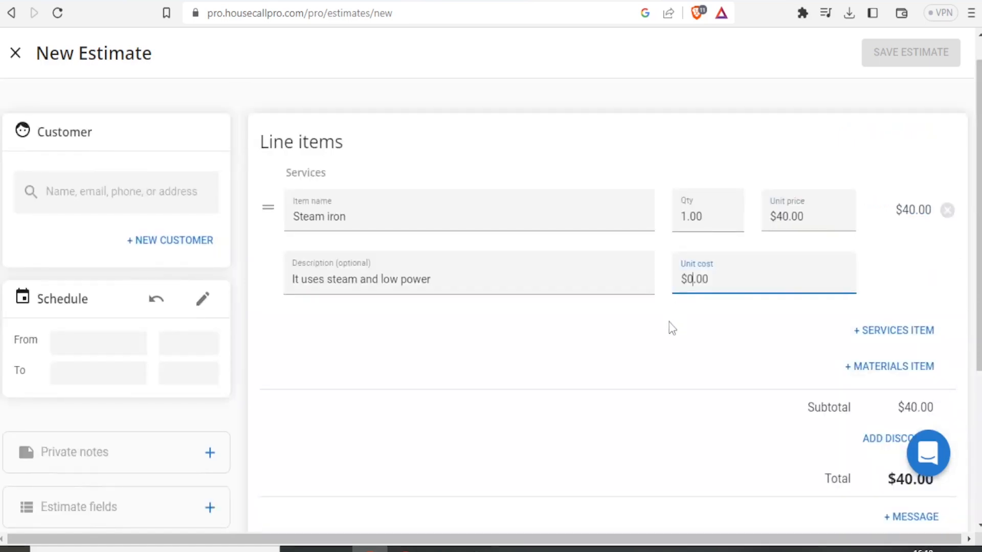
# Set the Steam iron's unit cost to $40.00, leaving 0.00% profit.
pyautogui.write('40')
pyautogui.scroll(-4, 956, 324)
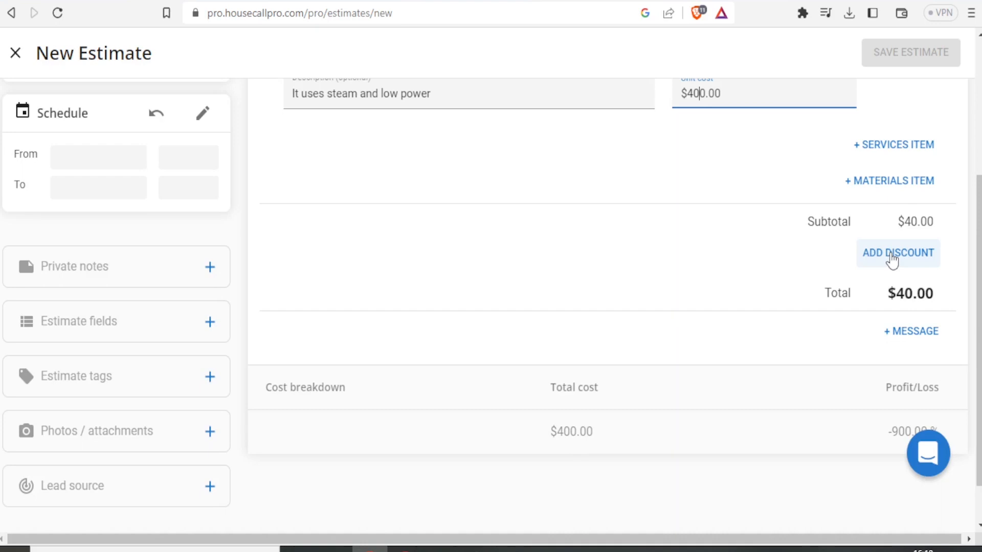
pyautogui.press('Delete')
pyautogui.click(894, 332)
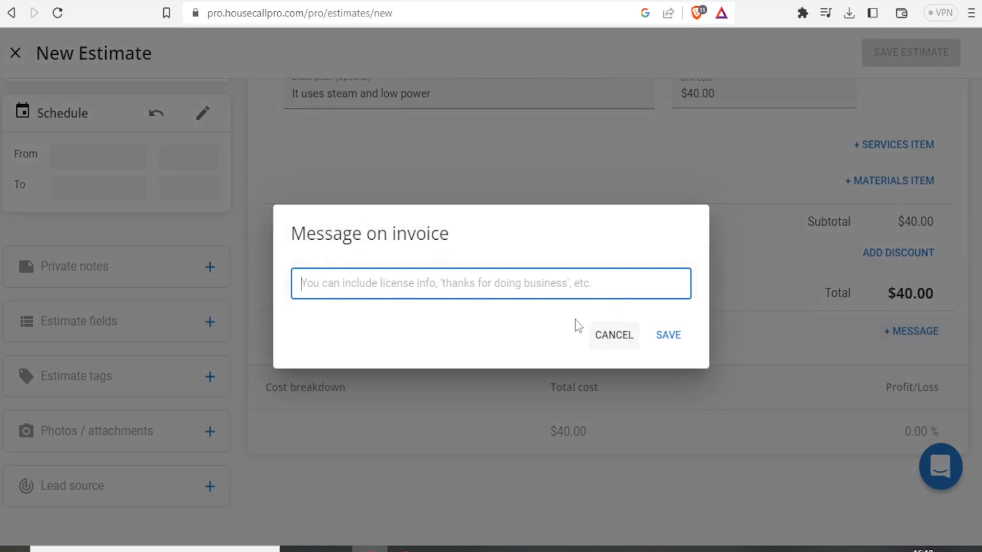
# Save 'Thanks for buying from us' as the message on the invoice.
pyautogui.write('Than')
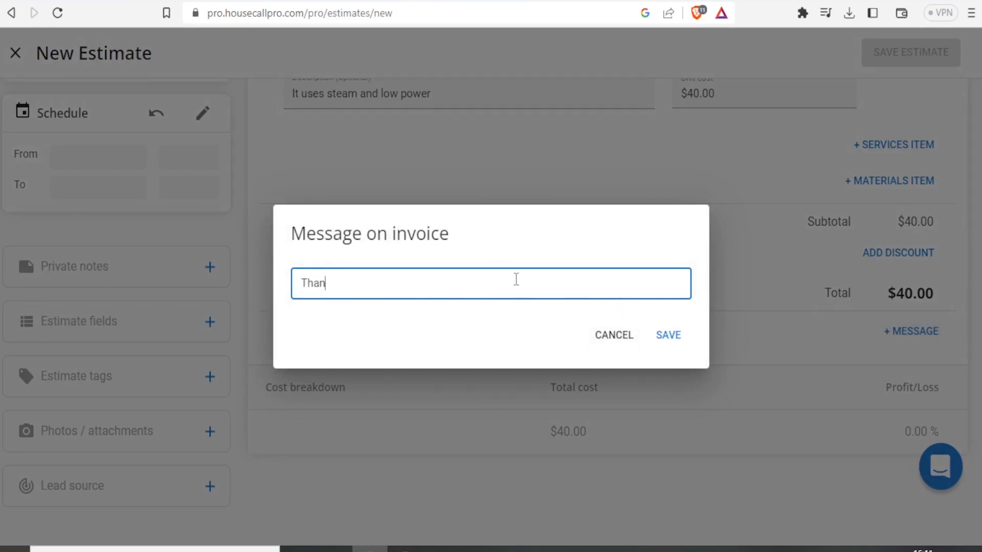
pyautogui.write('ks for buying from us')
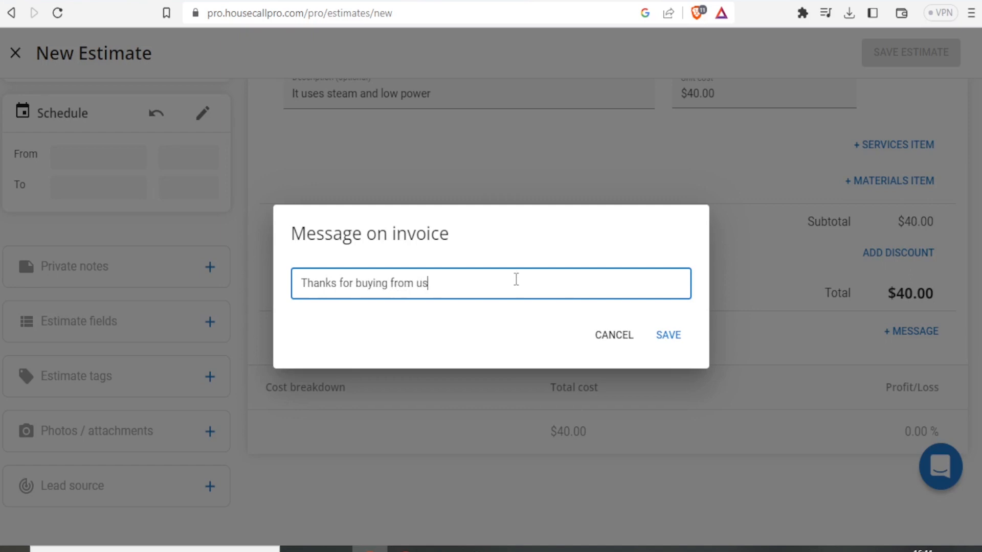
pyautogui.click(671, 338)
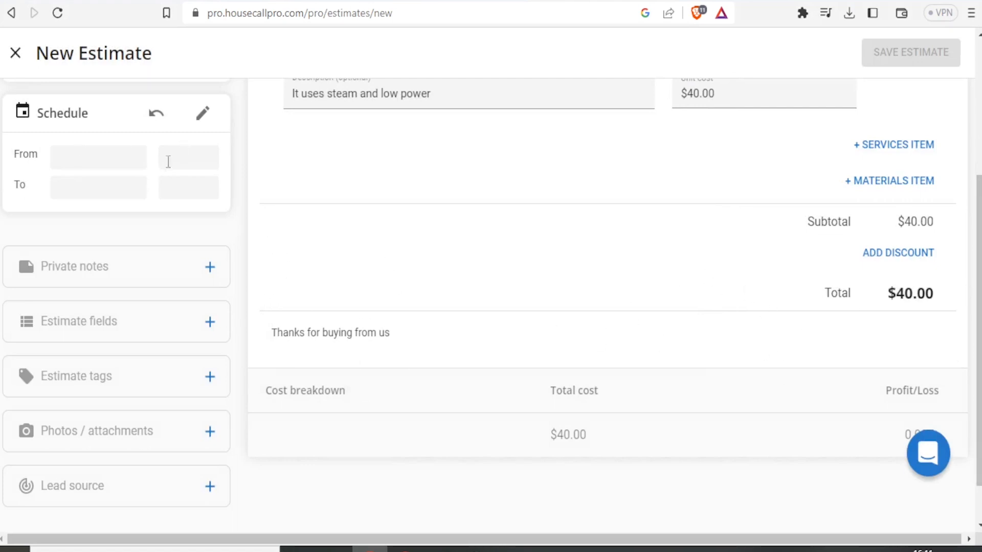
# Schedule the estimate for Mon, May 1, 4:15pm to 5:15pm with Notify customer on.
pyautogui.click(94, 161)
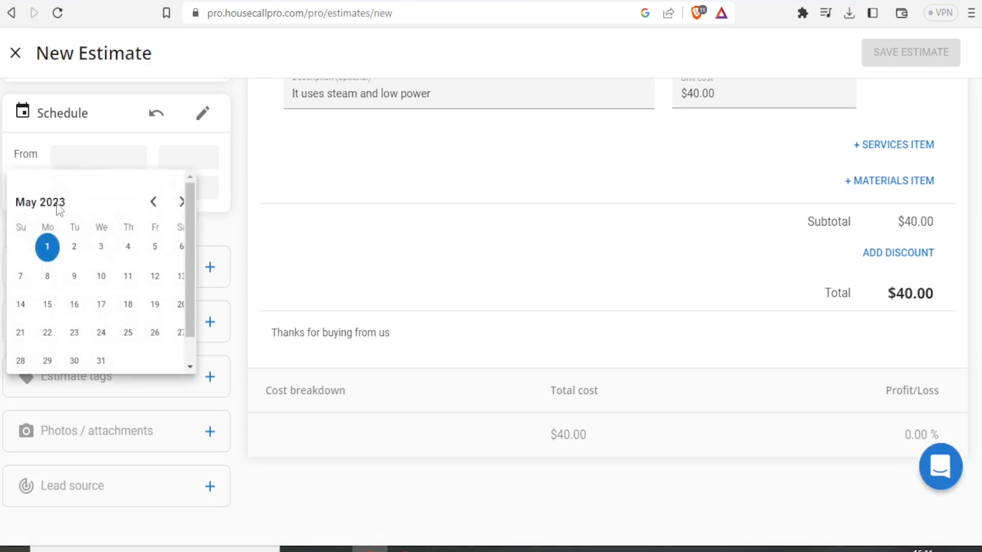
pyautogui.click(47, 247)
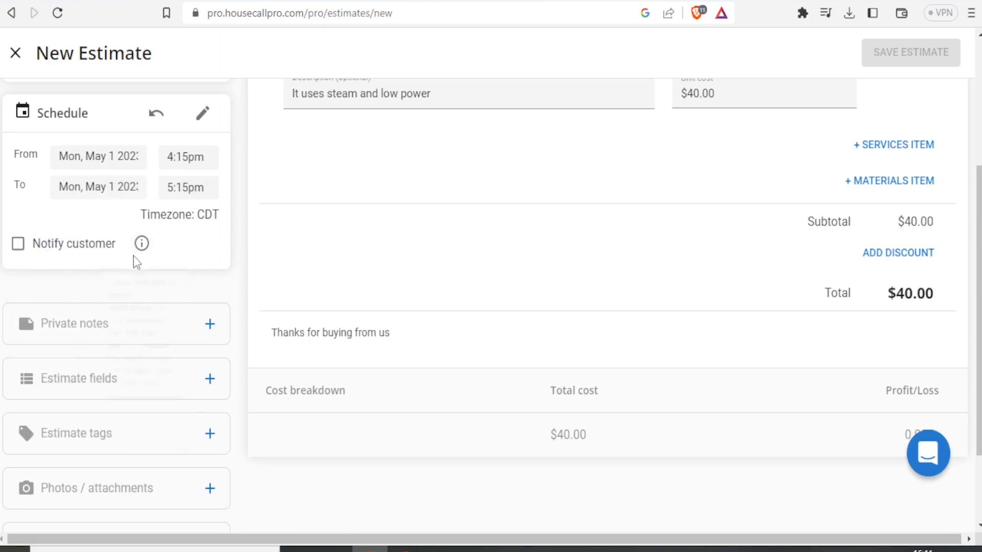
pyautogui.click(18, 244)
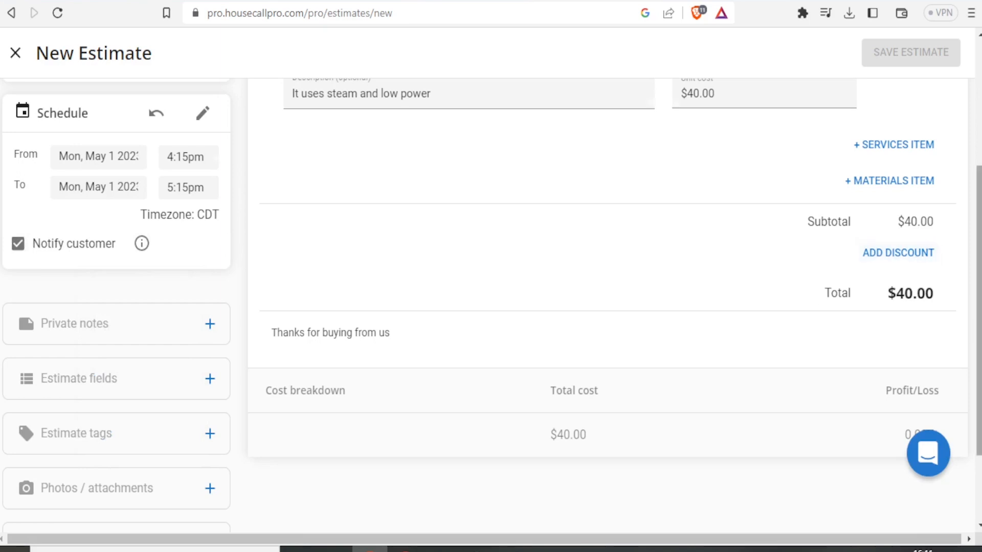
pyautogui.scroll(-1, 960, 213)
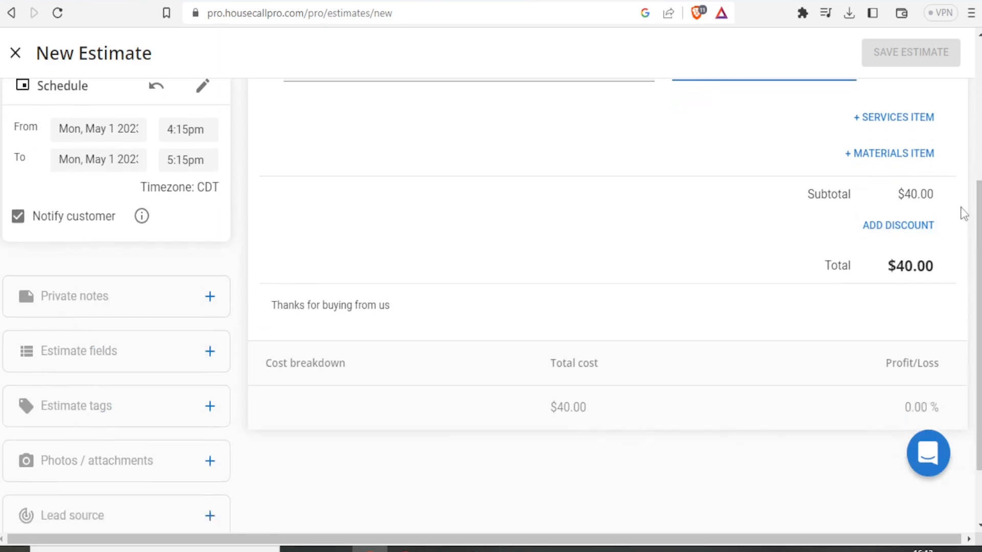
# Add the private note 'Stock coming soon' to the estimate.
pyautogui.click(77, 304)
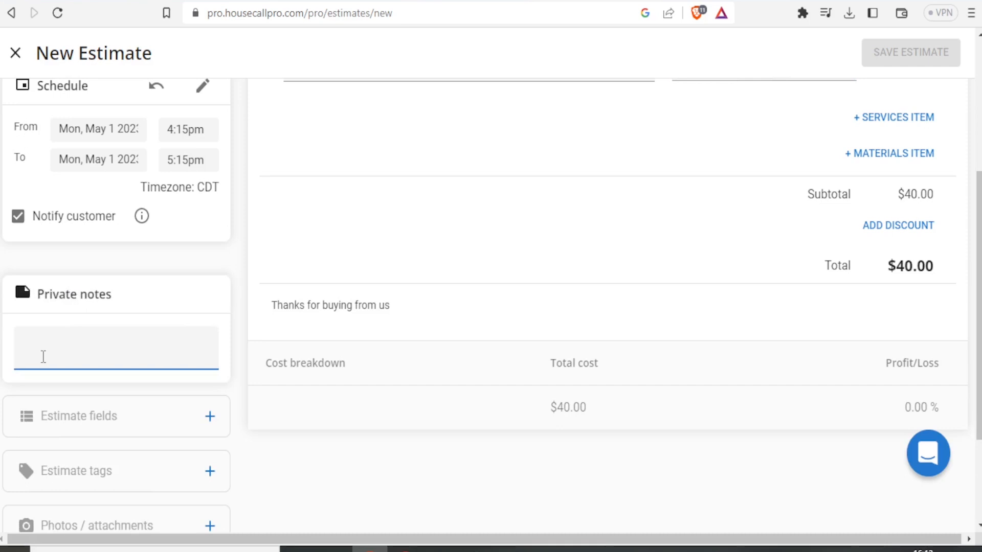
pyautogui.write('Stock coming soon')
pyautogui.click(172, 422)
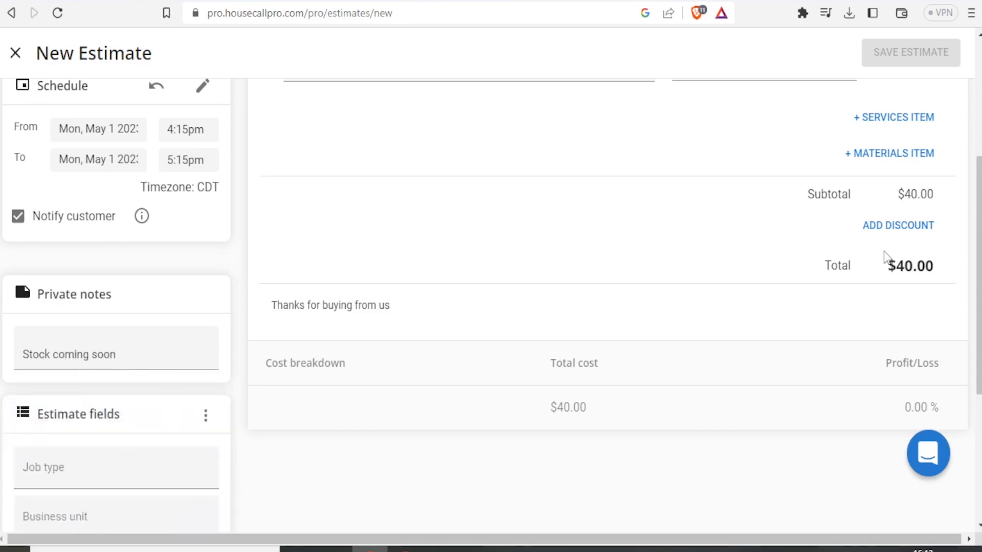
# Tag the estimate 'good' and bring up the file picker for photos and attachments.
pyautogui.moveTo(978, 215); pyautogui.dragTo(978, 339)
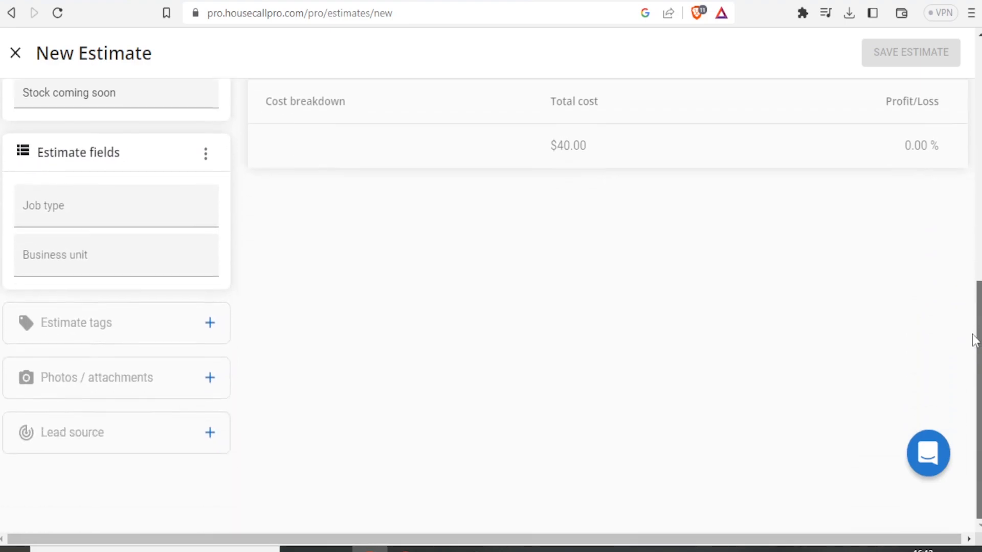
pyautogui.click(158, 339)
pyautogui.write('good')
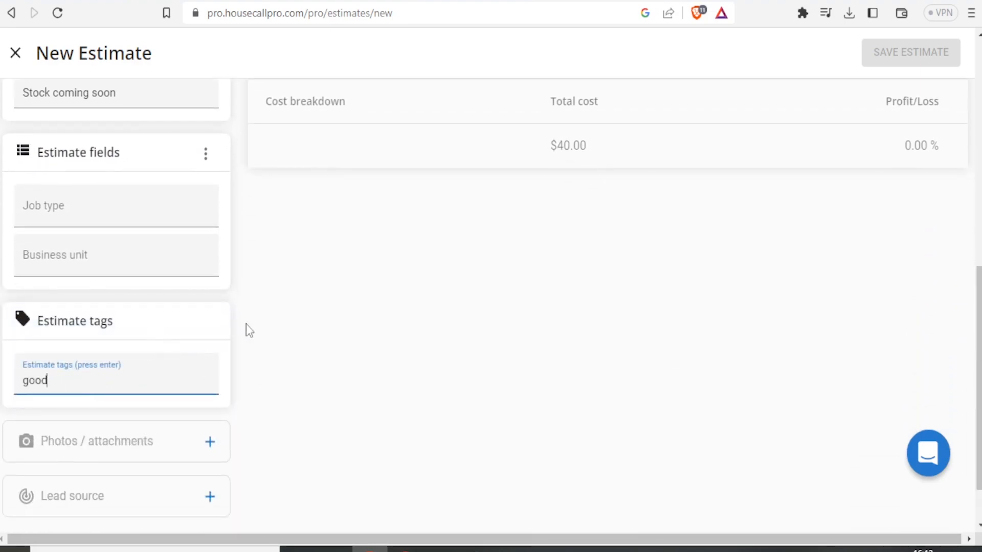
pyautogui.scroll(-1, 973, 462)
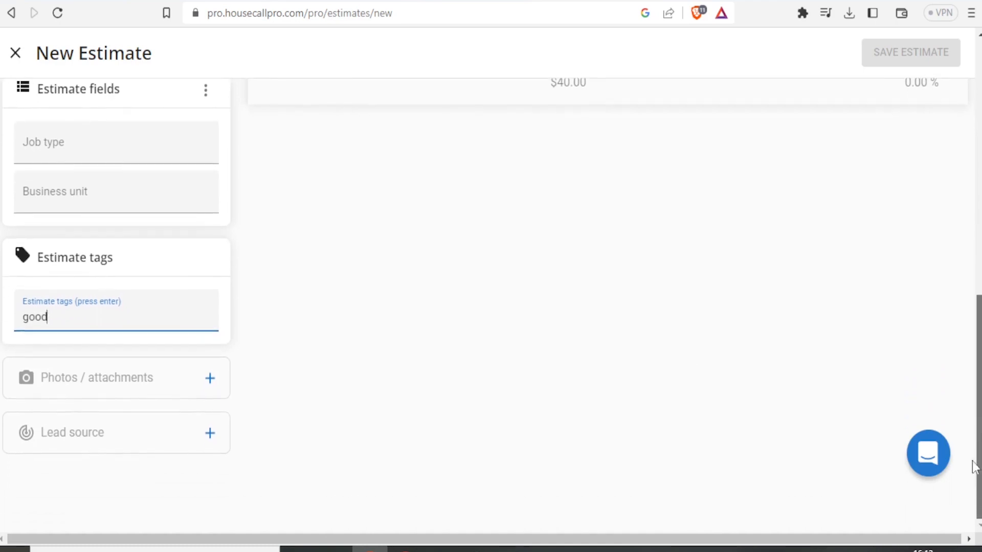
pyautogui.click(128, 381)
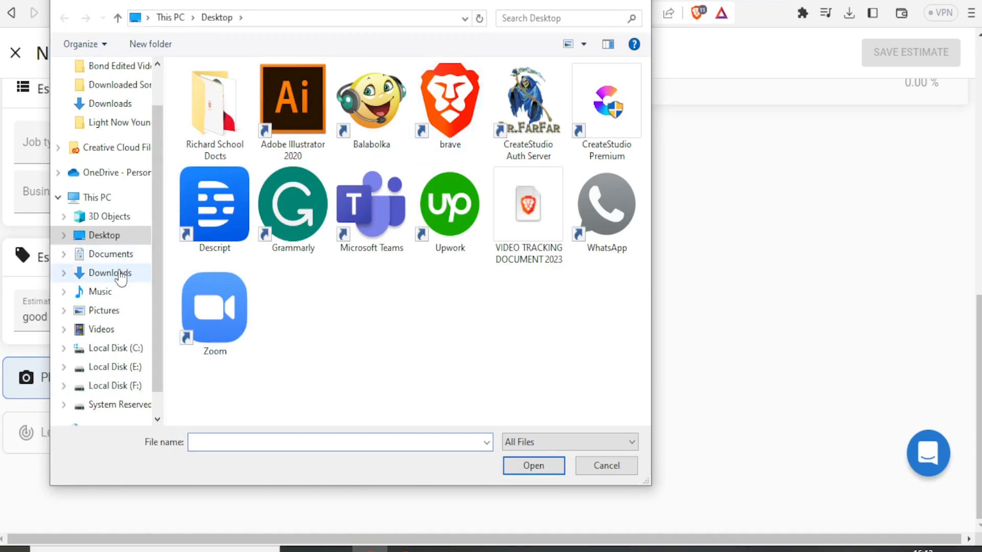
# Attach Giraffe.jpg from Downloads to the estimate and add an empty Lead source entry.
pyautogui.click(120, 273)
pyautogui.click(542, 466)
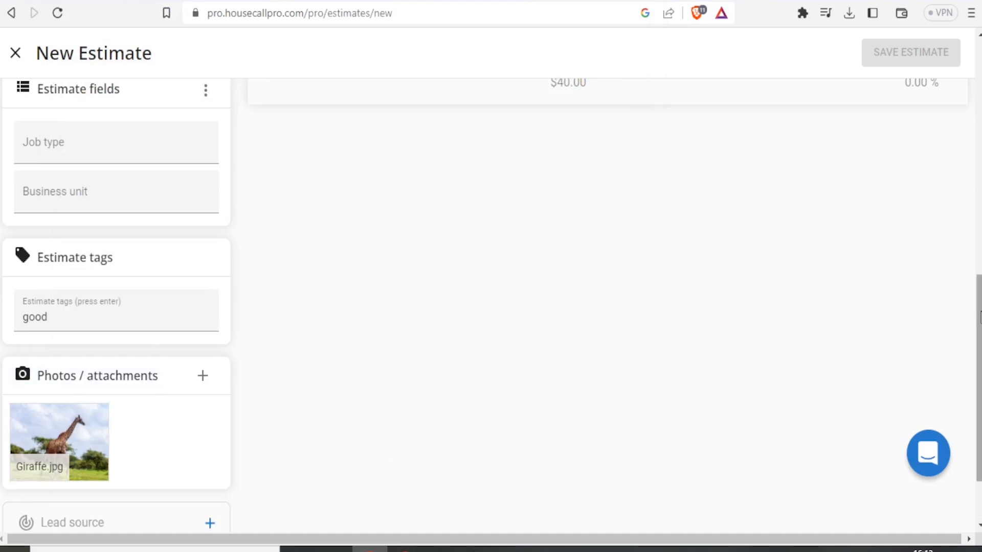
pyautogui.scroll(-1, 979, 310)
pyautogui.scroll(-1, 979, 310)
pyautogui.moveTo(979, 348)
pyautogui.mouseDown()
pyautogui.moveTo(979, 320)
pyautogui.moveTo(979, 350)
pyautogui.mouseUp()
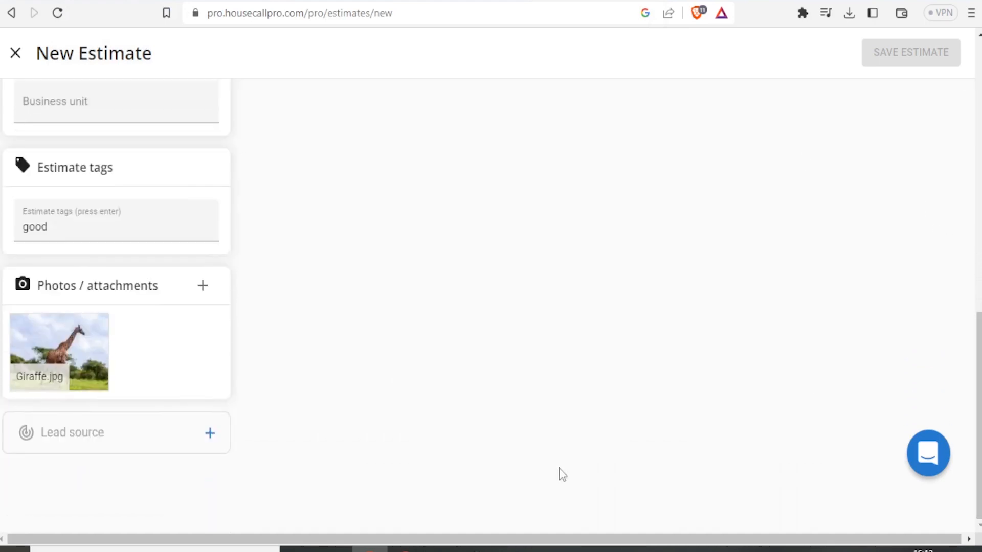
pyautogui.click(209, 435)
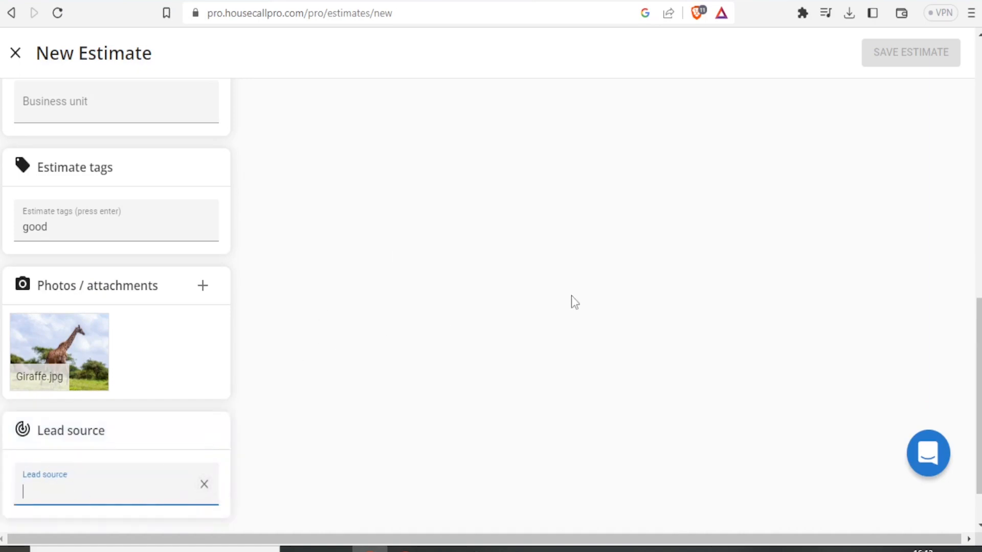
pyautogui.moveTo(975, 384); pyautogui.dragTo(975, 126)
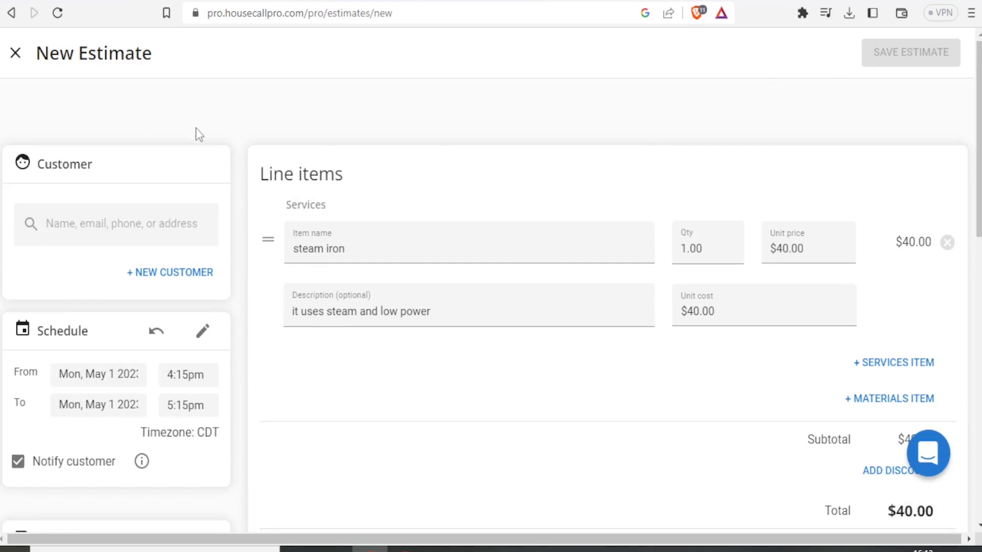
# Close the estimate and choose New > Customer on the dashboard to add a customer.
pyautogui.click(16, 55)
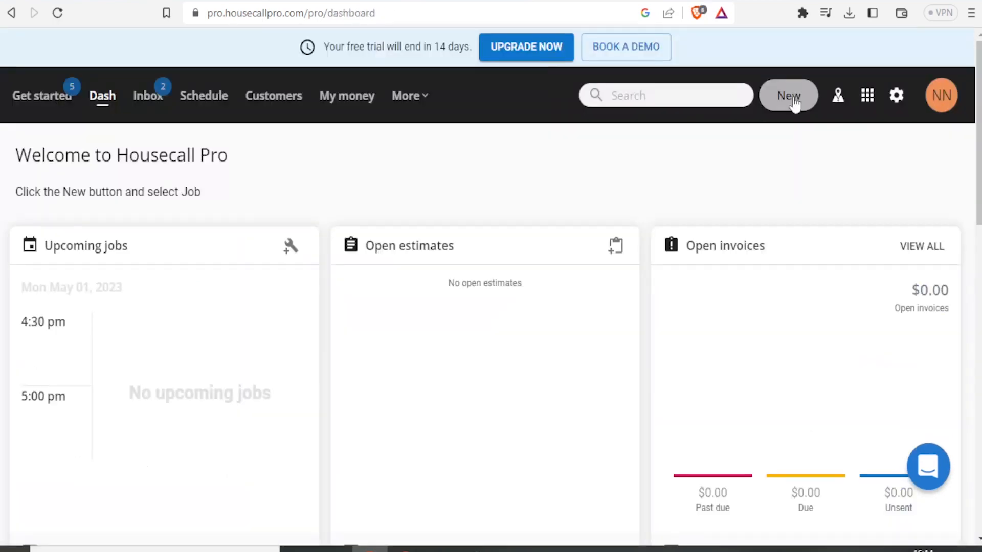
pyautogui.click(792, 99)
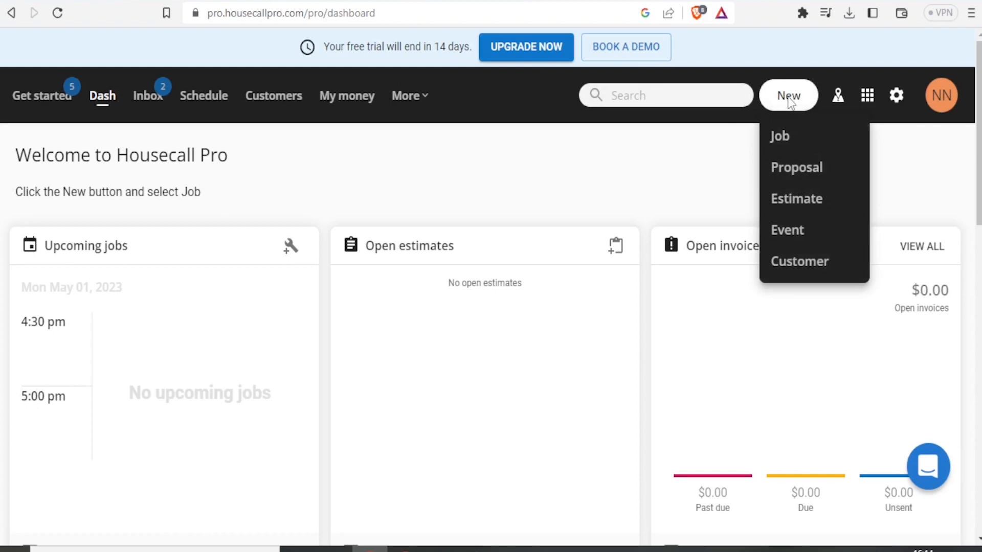
pyautogui.click(801, 263)
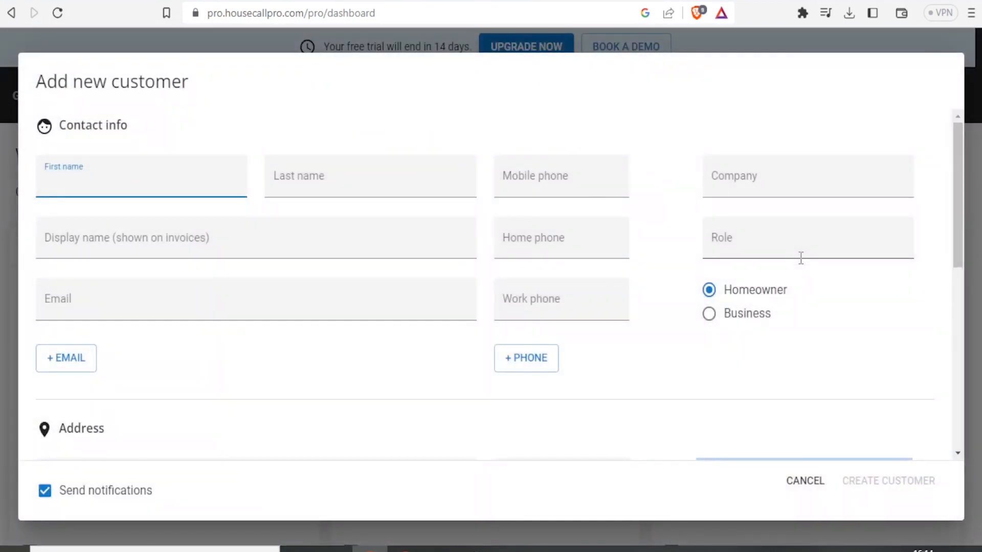
# Go through the name, mobile phone, company, role and home phone fields of the form.
pyautogui.click(162, 178)
pyautogui.click(348, 180)
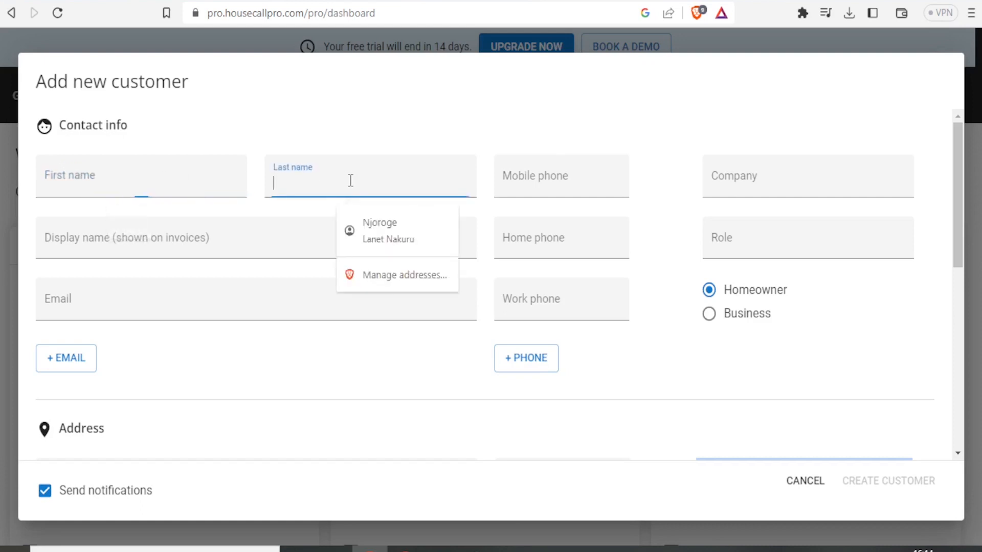
pyautogui.click(513, 179)
pyautogui.click(716, 184)
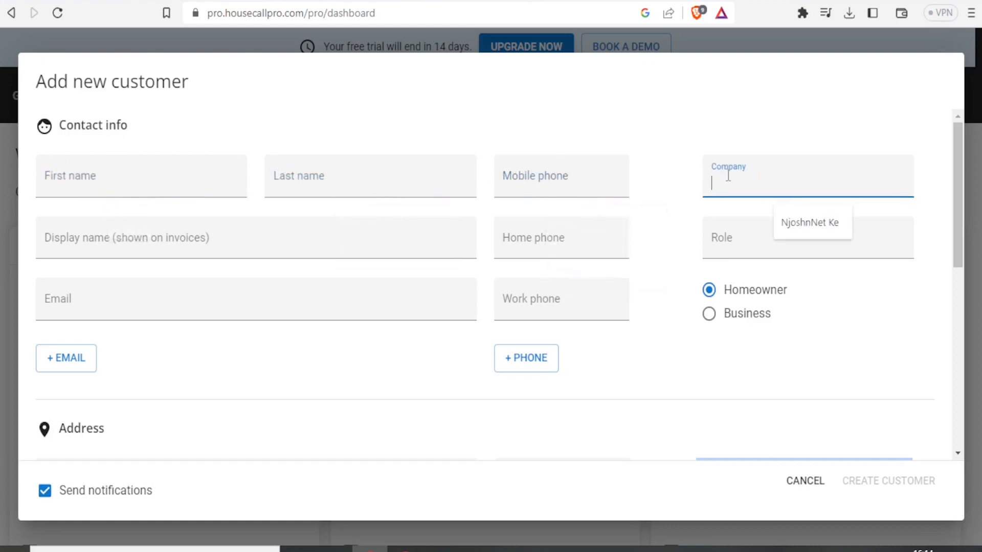
pyautogui.click(716, 247)
pyautogui.click(519, 247)
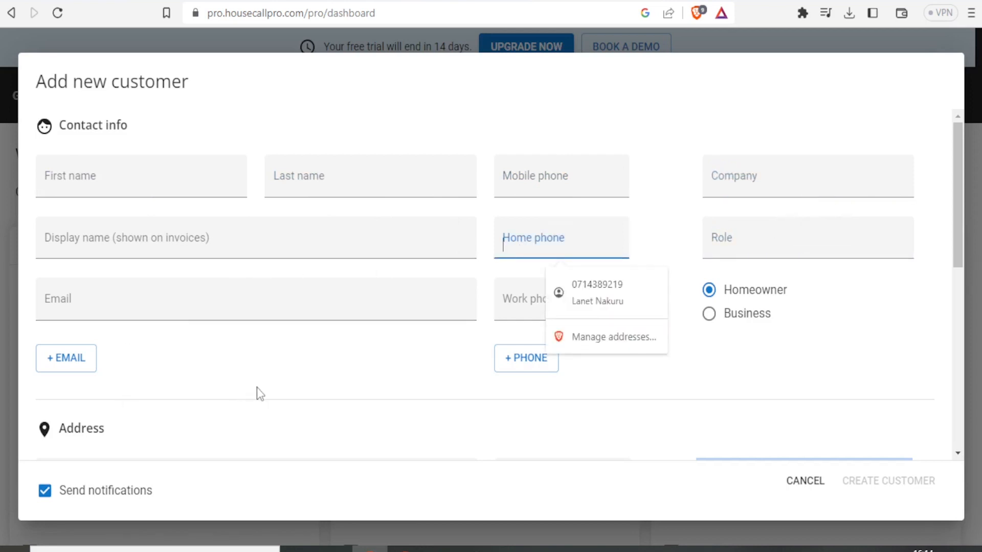
# Fill in the customer's first and last name, mobile phone, company and home phone, leaving role blank.
pyautogui.click(105, 176)
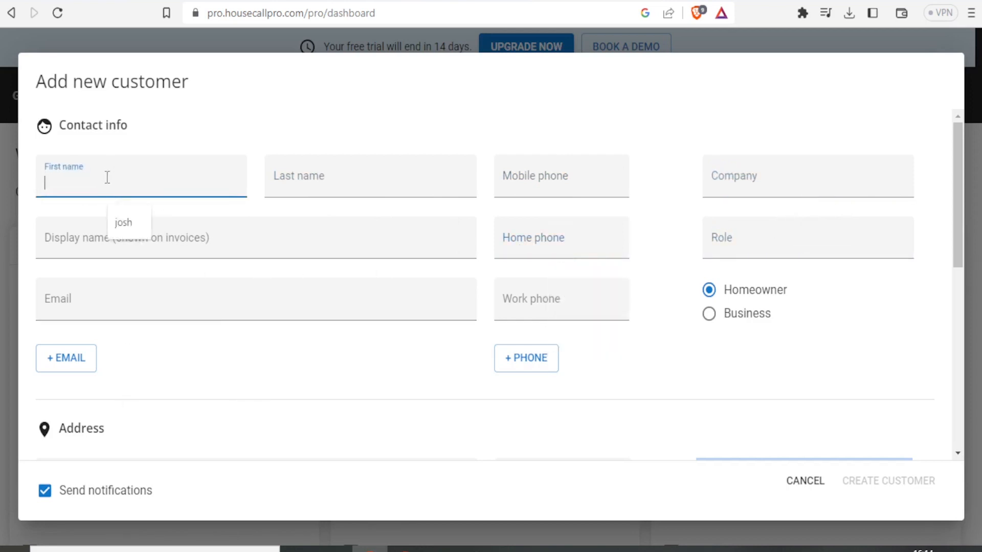
pyautogui.click(122, 219)
pyautogui.click(284, 179)
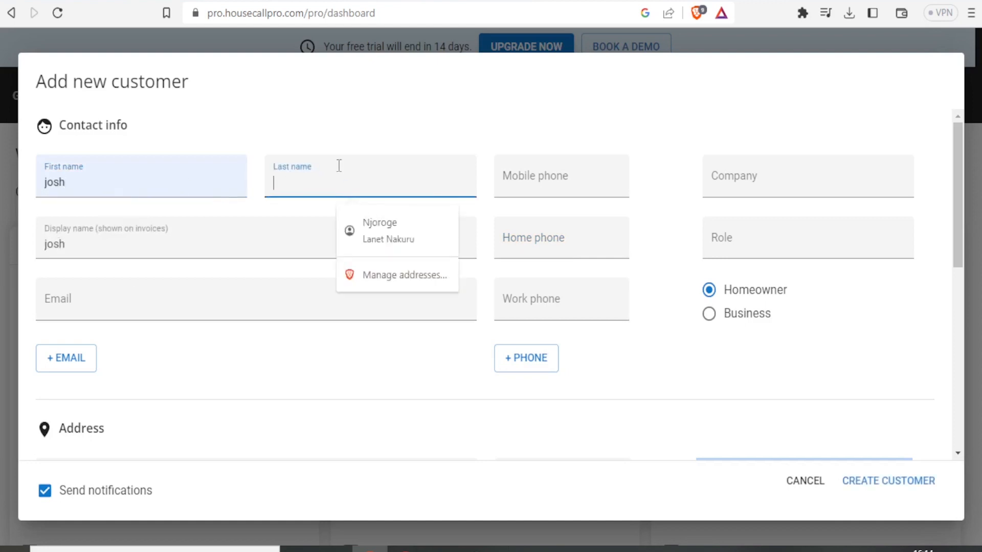
pyautogui.write('ke')
pyautogui.click(517, 189)
pyautogui.click(598, 230)
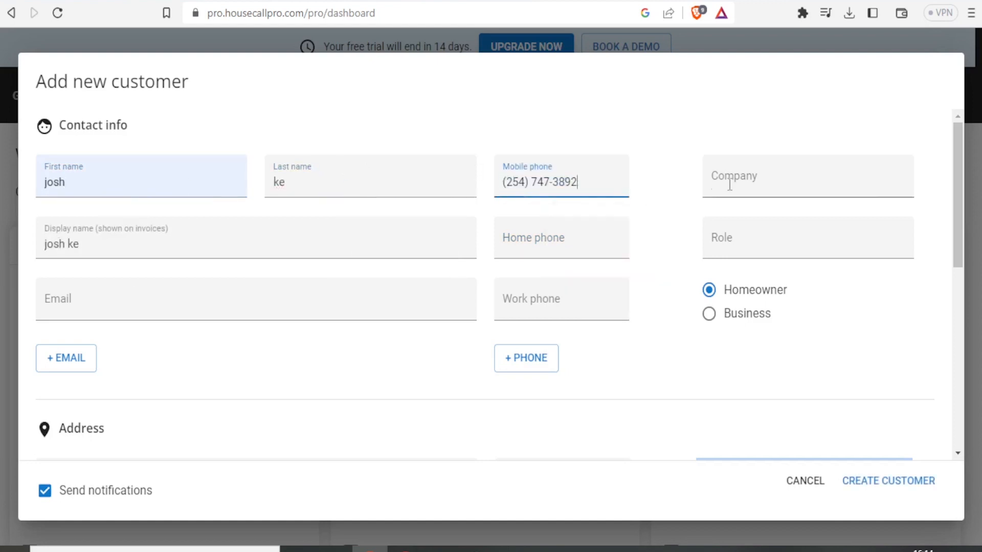
pyautogui.click(729, 185)
pyautogui.click(809, 222)
pyautogui.click(745, 232)
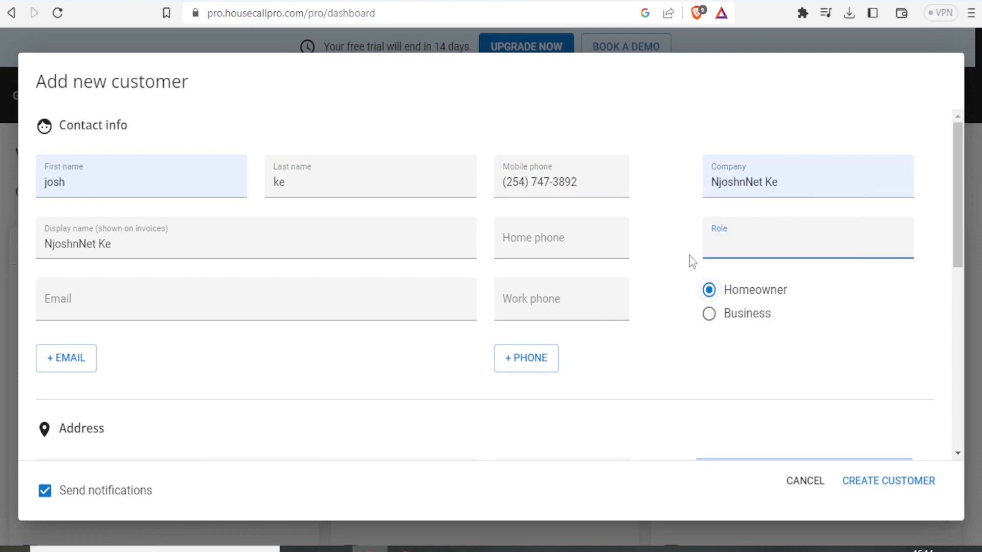
pyautogui.click(726, 299)
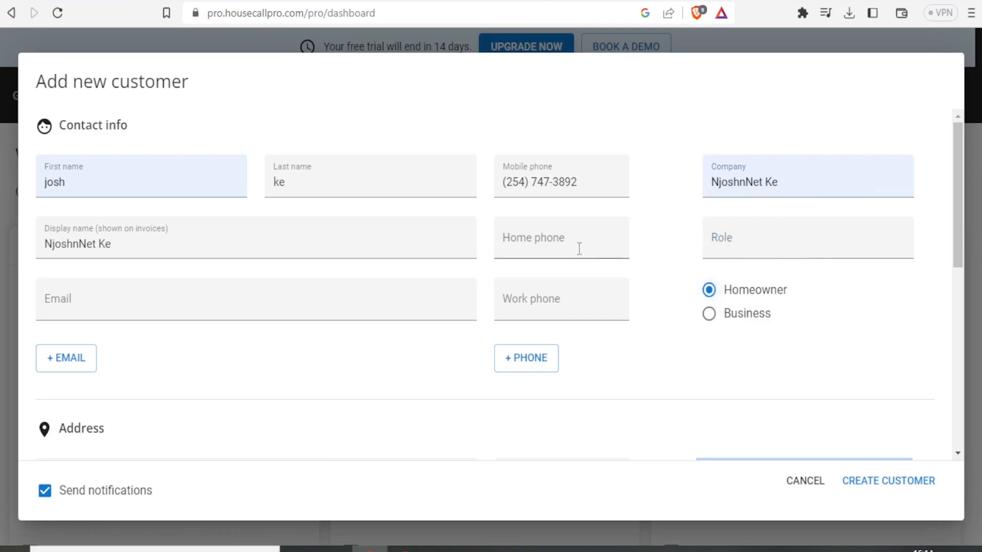
pyautogui.click(517, 233)
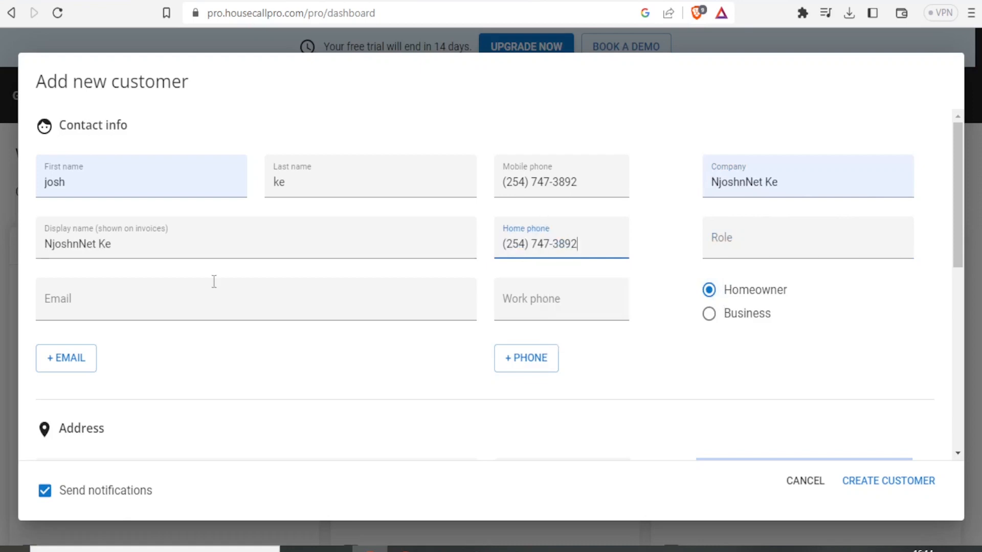
# Add the customer's e-mail, keep notifications on, and create the customer.
pyautogui.click(143, 305)
pyautogui.click(189, 432)
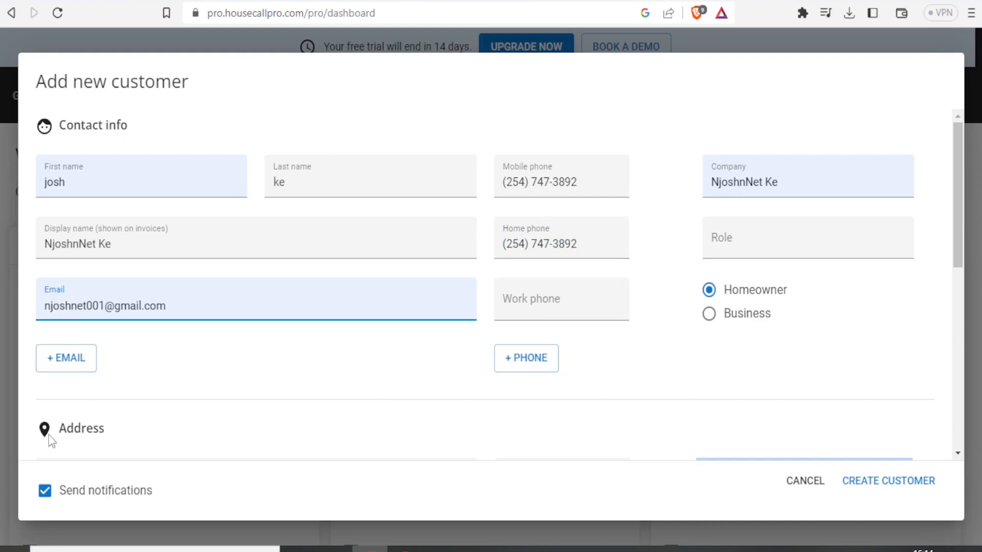
pyautogui.click(46, 493)
pyautogui.click(45, 493)
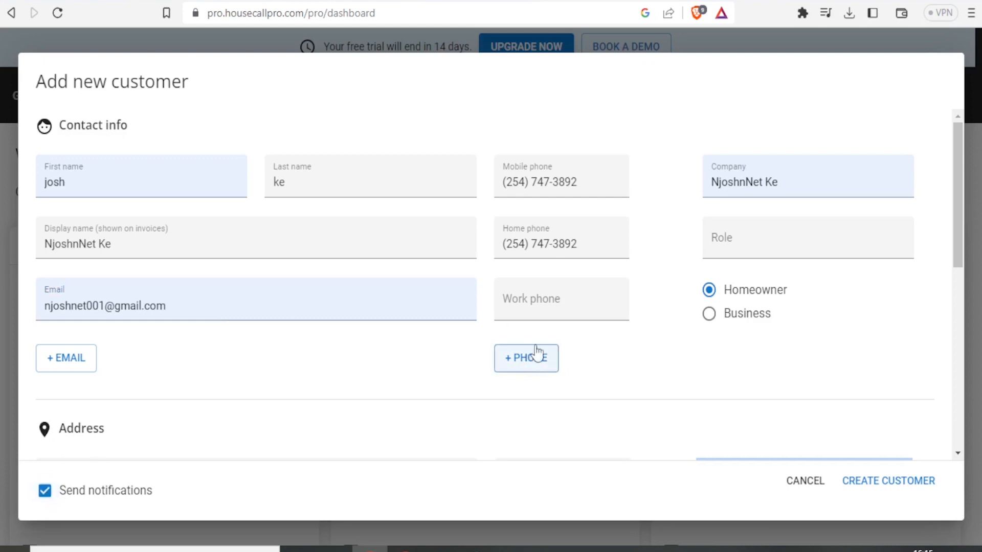
pyautogui.moveTo(954, 216); pyautogui.dragTo(959, 409)
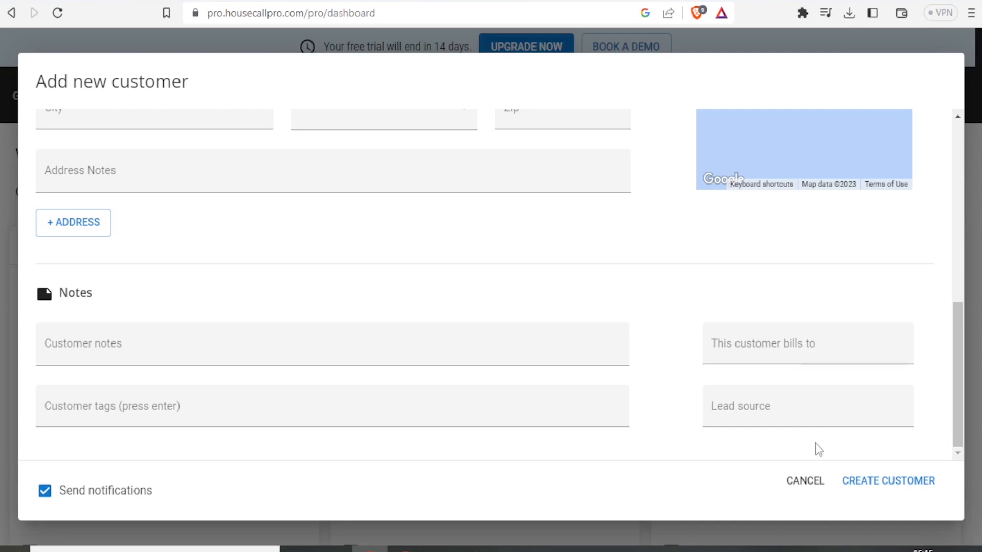
pyautogui.click(868, 483)
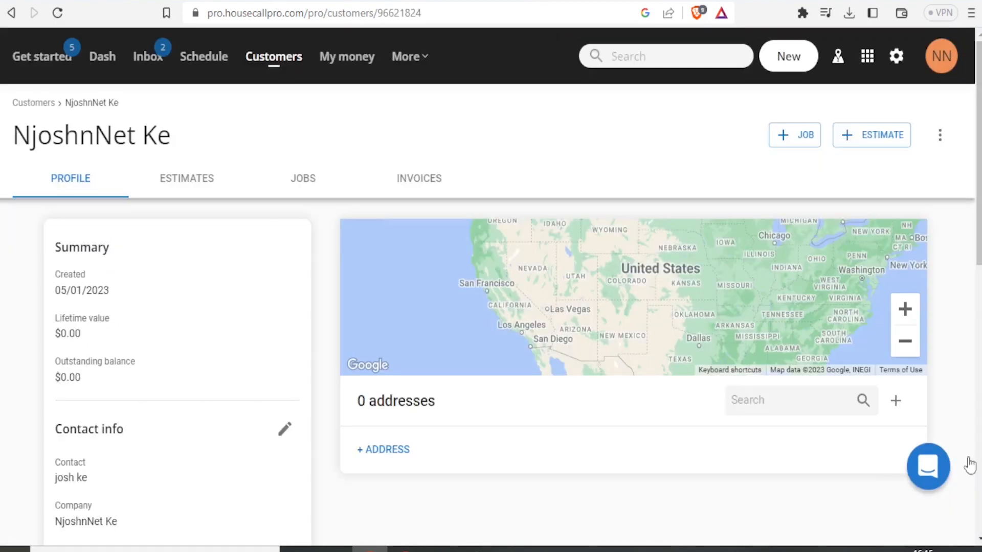
# Scroll through the new customer's profile to review contact info and notification status.
pyautogui.scroll(-2, 976, 288)
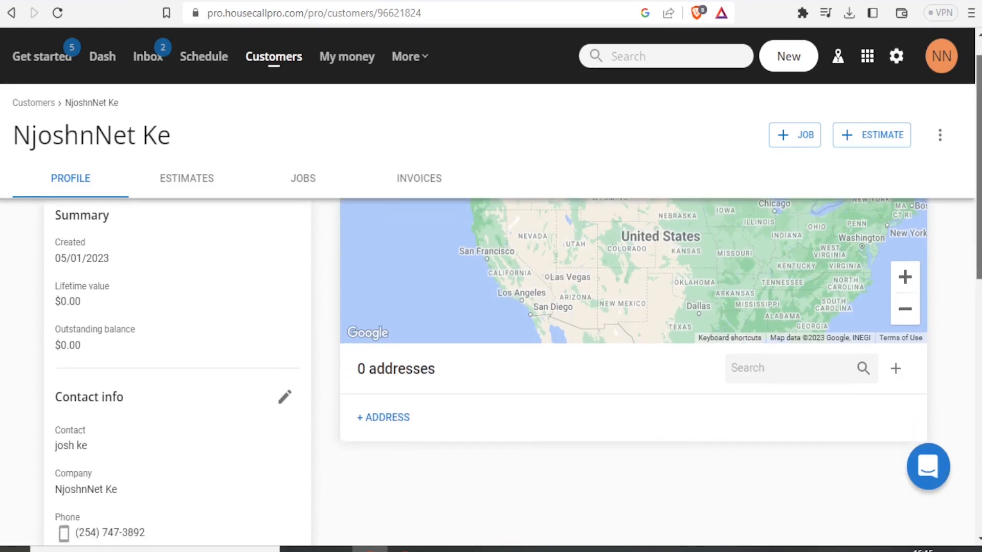
pyautogui.scroll(2, 977, 282)
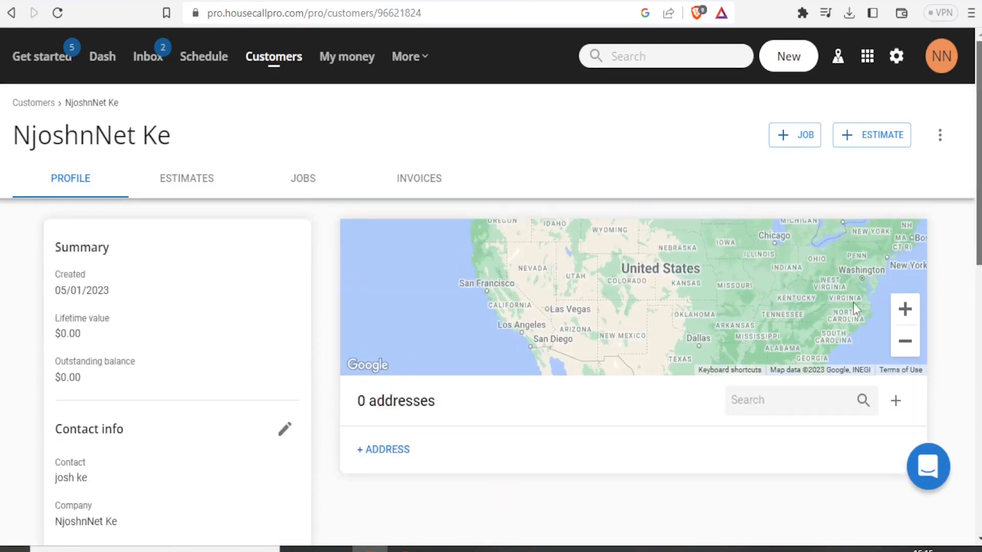
pyautogui.scroll(-1, 869, 194)
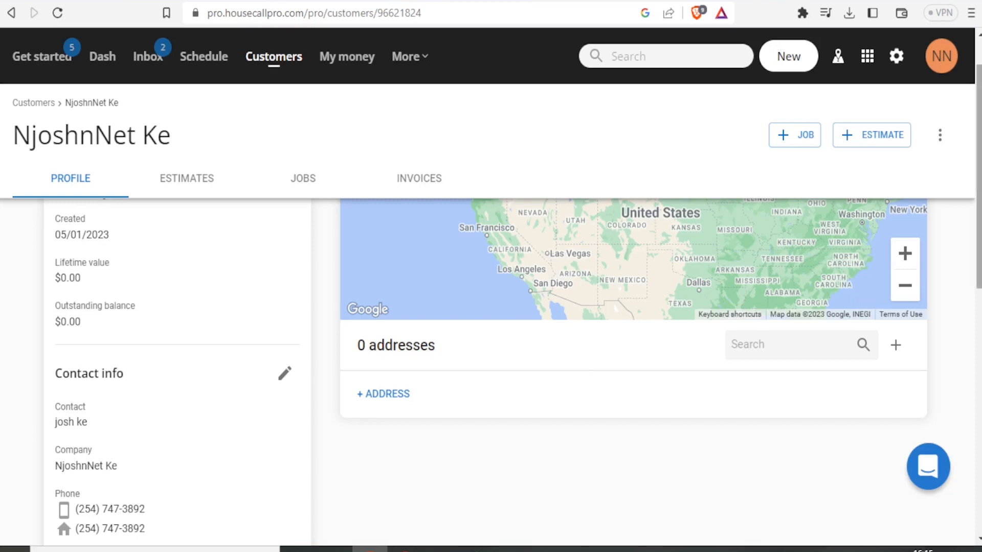
pyautogui.scroll(-2, 634, 307)
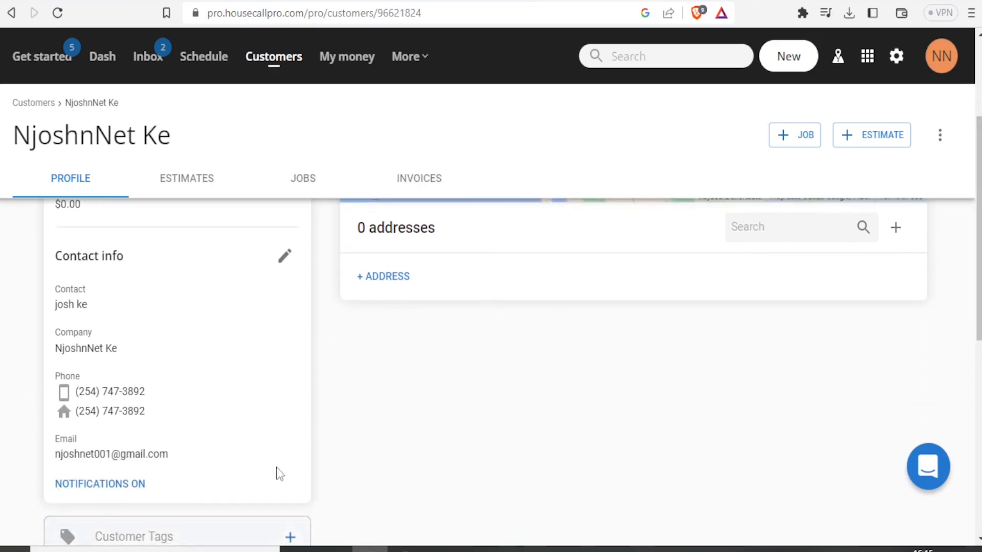
pyautogui.moveTo(978, 186); pyautogui.dragTo(979, 263)
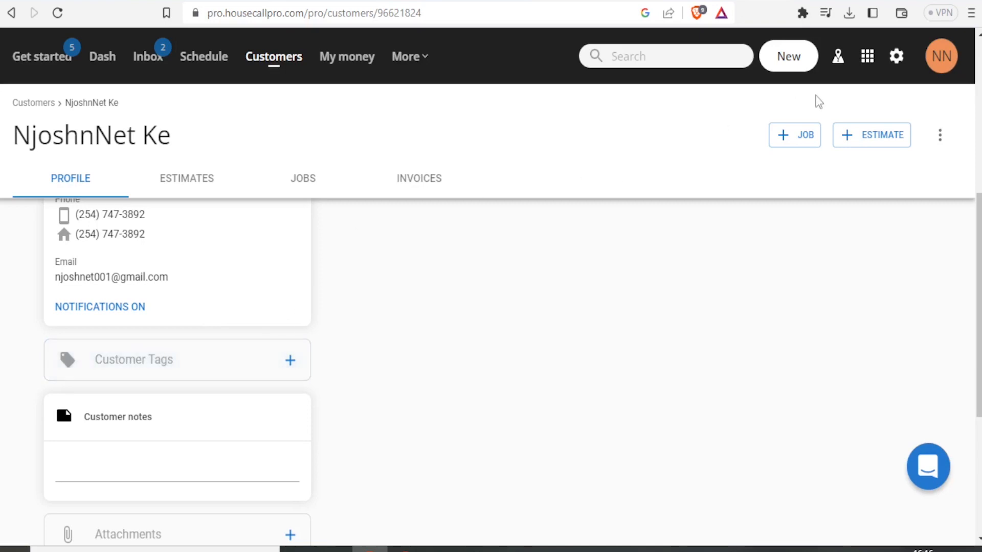
# Start a new job from the customer page and scroll down to its Invoice #1 card.
pyautogui.click(792, 141)
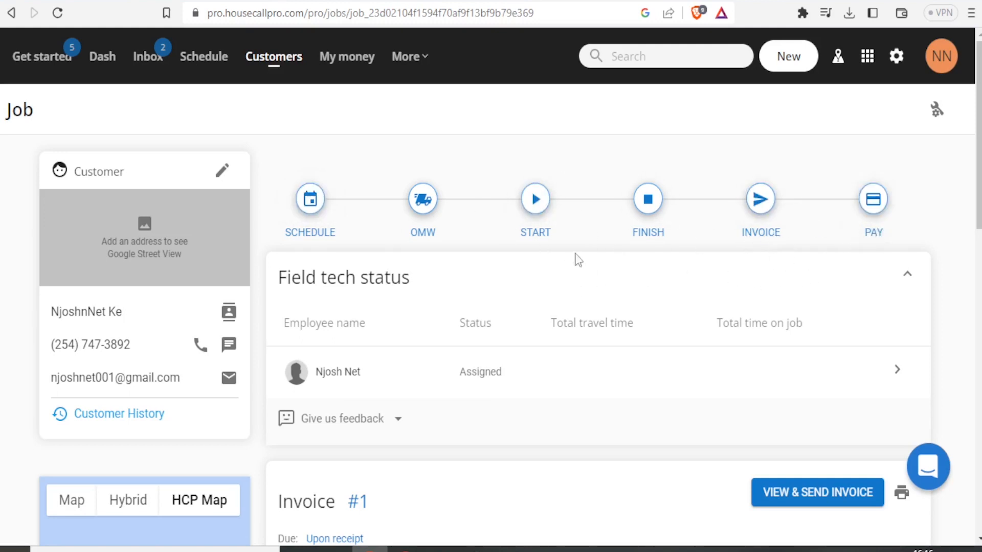
pyautogui.moveTo(978, 137); pyautogui.dragTo(978, 210)
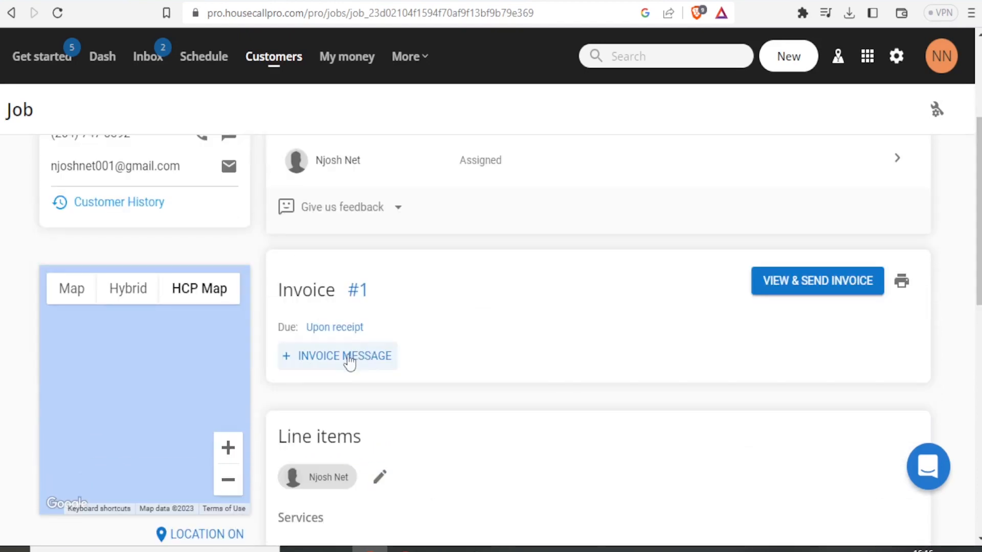
# Add the message 'bhhuhhuufy ilhihiui' to Invoice #1.
pyautogui.click(350, 361)
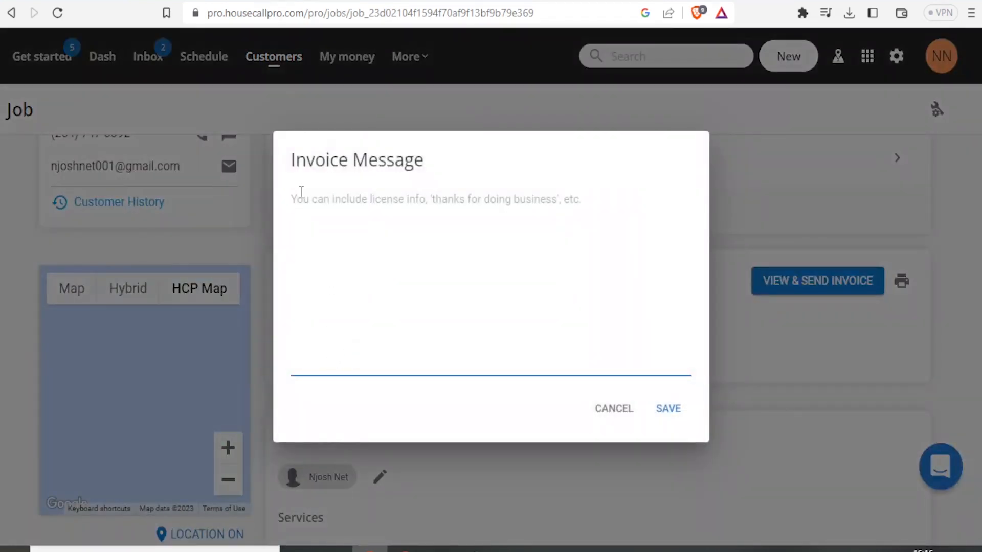
pyautogui.write('bhhuhhuufy  ilhihiuiddnkkl')
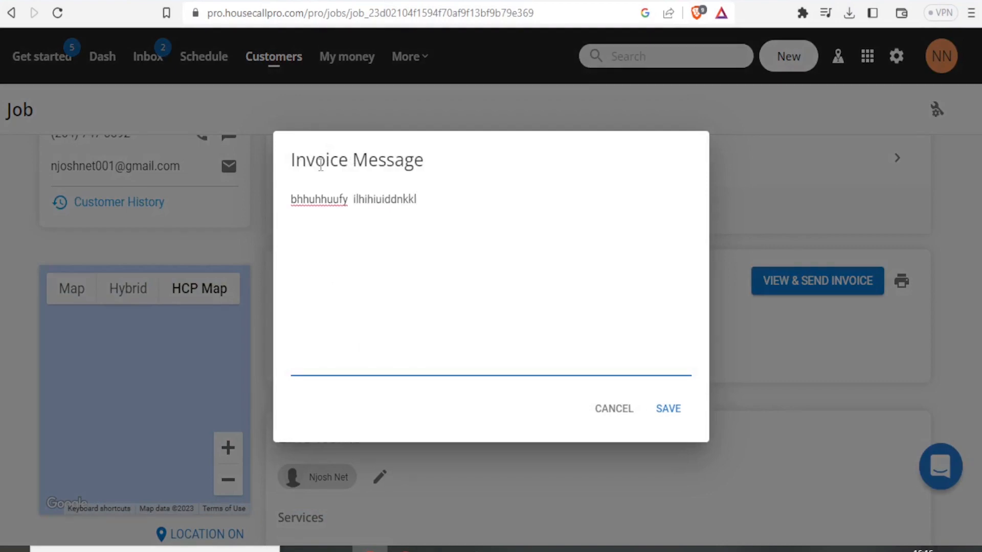
pyautogui.click(662, 407)
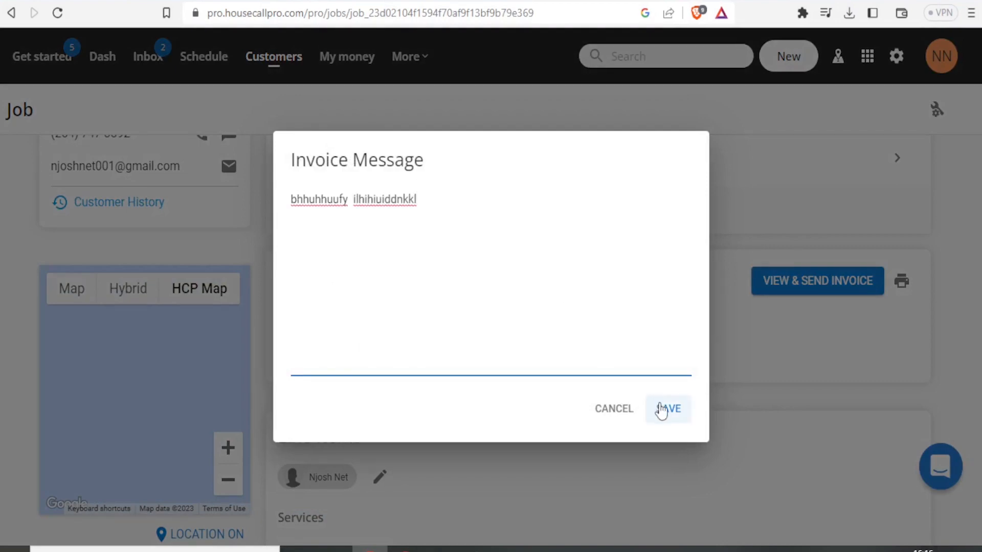
# Set the job's tax rate to none, keeping the total at $0.00.
pyautogui.scroll(-8, 658, 404)
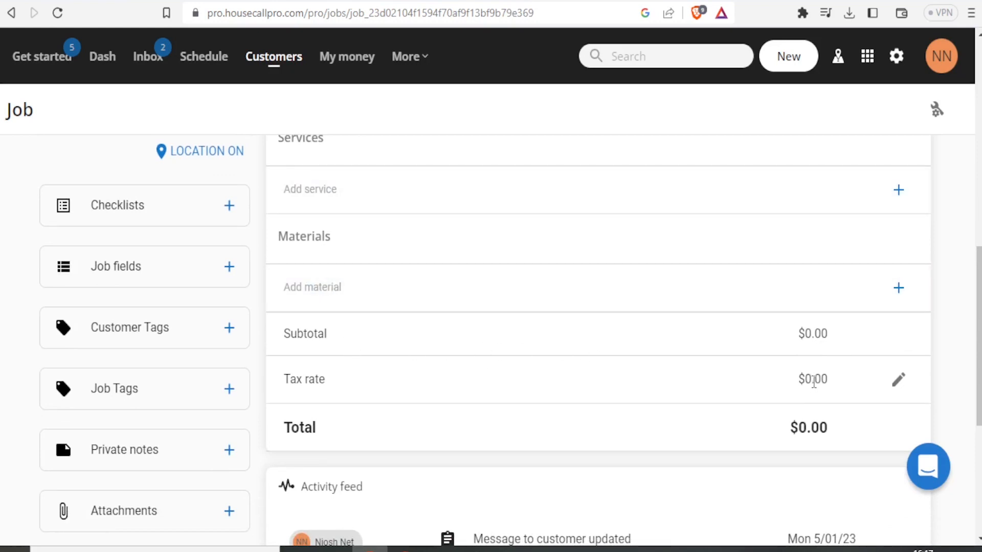
pyautogui.click(903, 384)
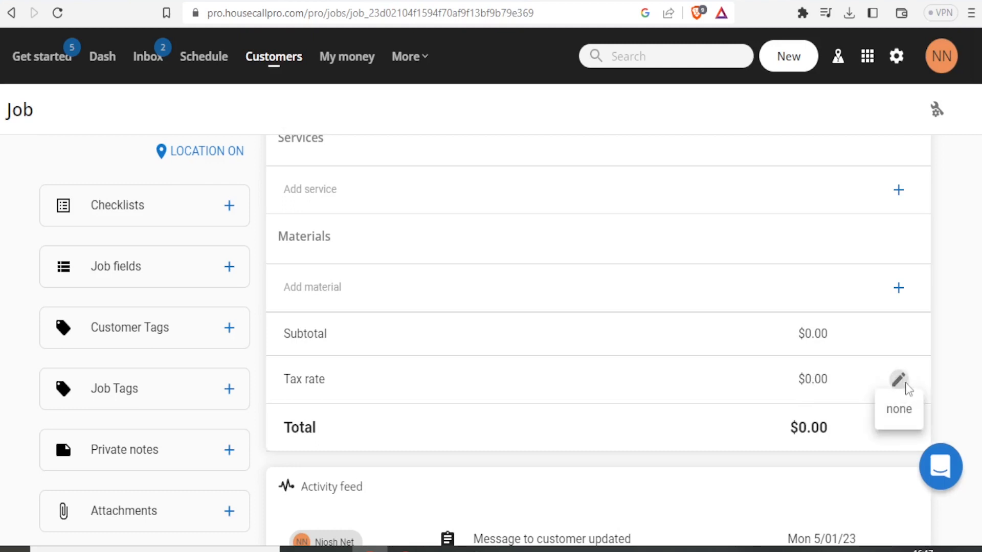
pyautogui.click(898, 409)
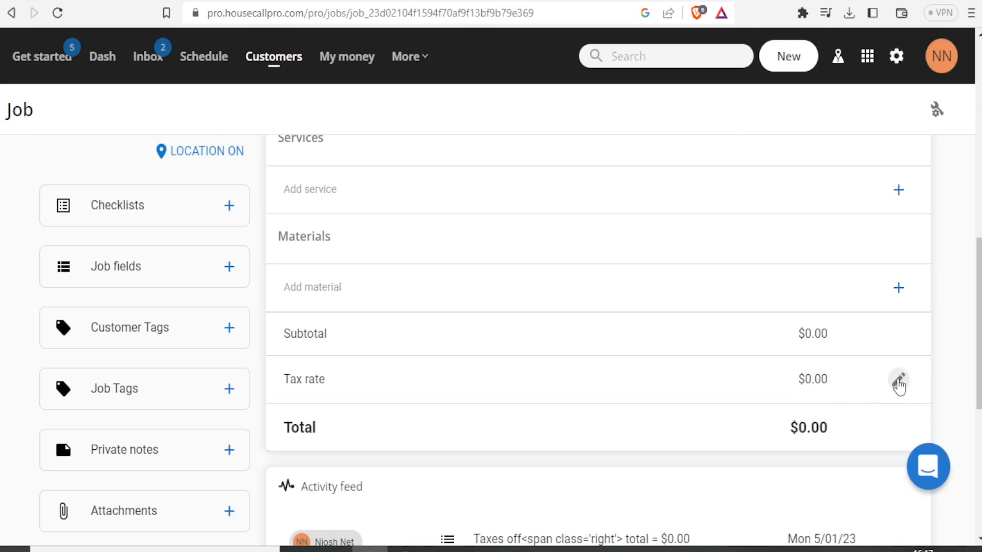
pyautogui.click(896, 381)
pyautogui.click(970, 230)
pyautogui.moveTo(977, 252); pyautogui.dragTo(977, 148)
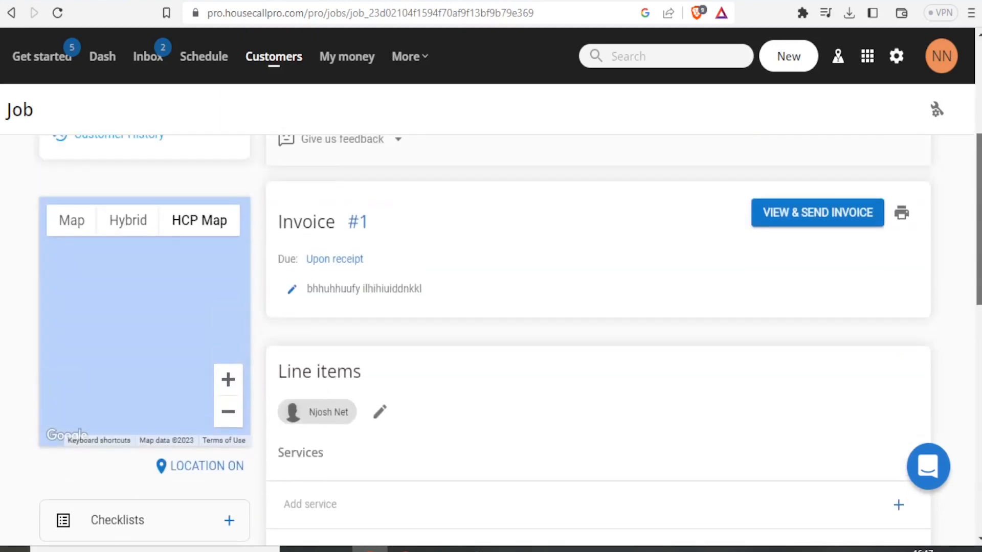
pyautogui.moveTo(978, 209); pyautogui.dragTo(978, 174)
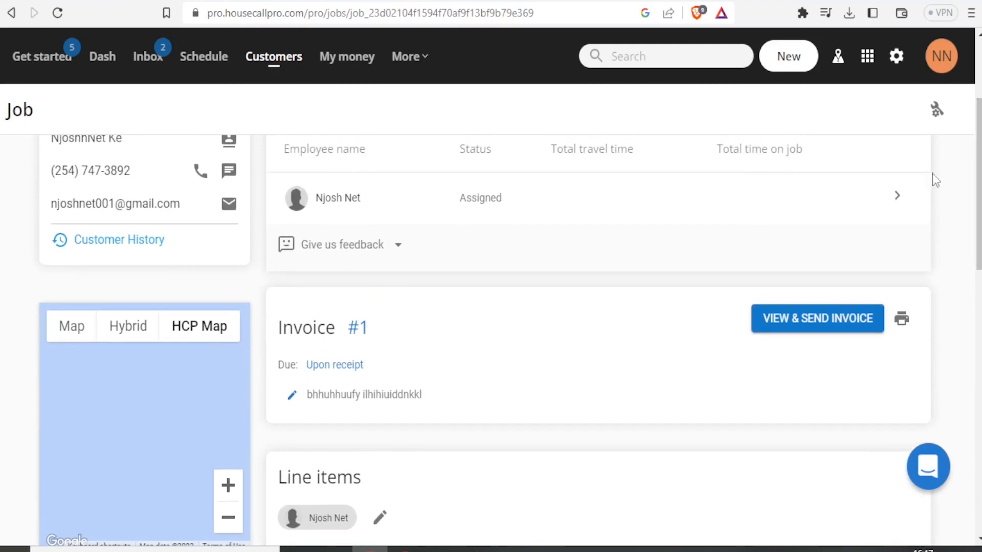
# Open Invoice #1 via VIEW & SEND INVOICE and scroll through its preview.
pyautogui.click(818, 319)
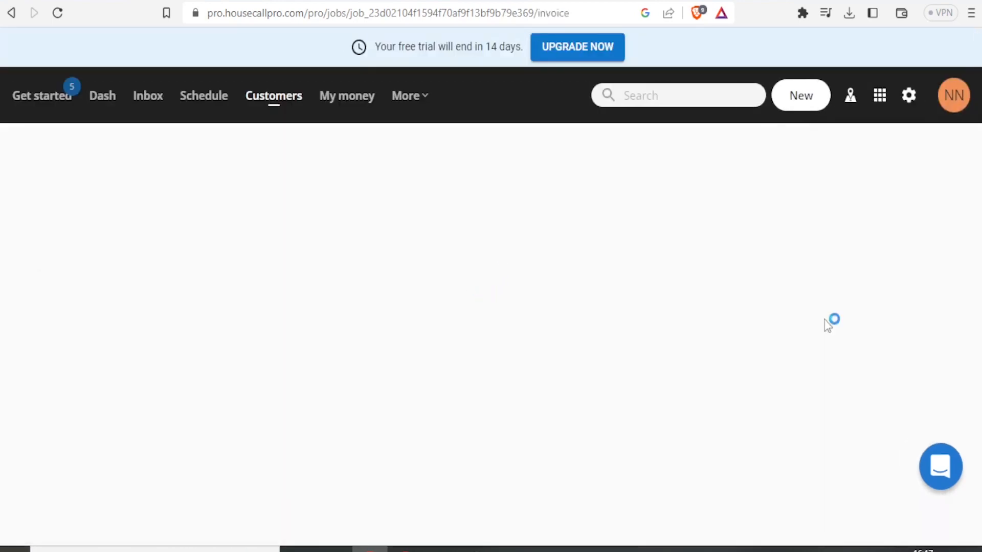
pyautogui.moveTo(971, 197); pyautogui.dragTo(971, 218)
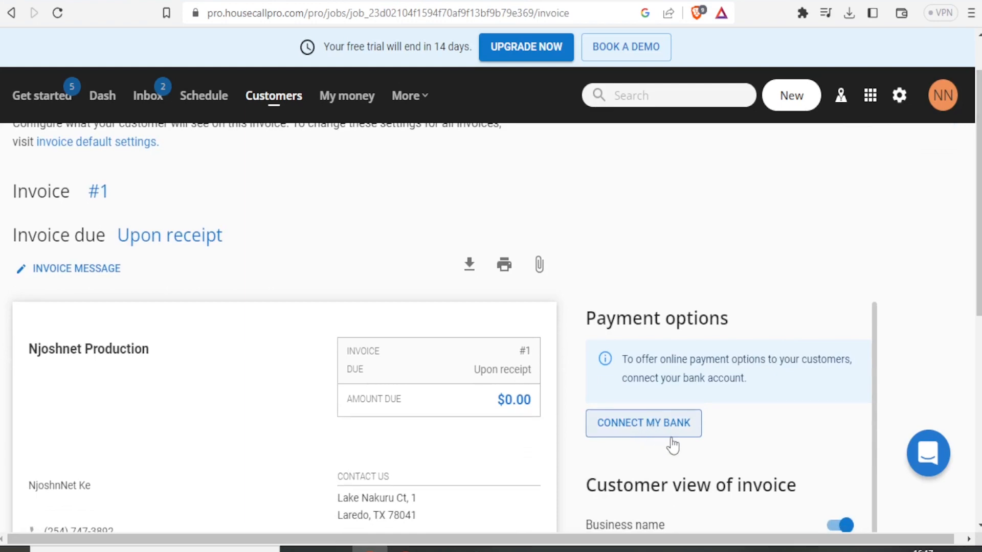
pyautogui.scroll(-3, 978, 205)
pyautogui.scroll(-3, 491, 327)
pyautogui.scroll(-2, 491, 327)
pyautogui.scroll(8, 685, 372)
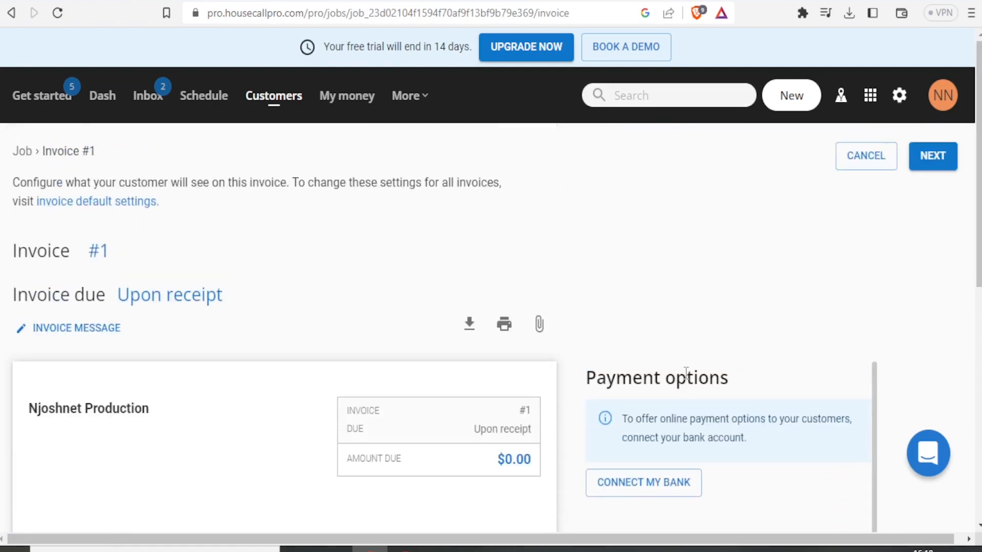
# Continue to the Invoice #1 e-mail, edit into its message, then cancel without sending.
pyautogui.click(932, 171)
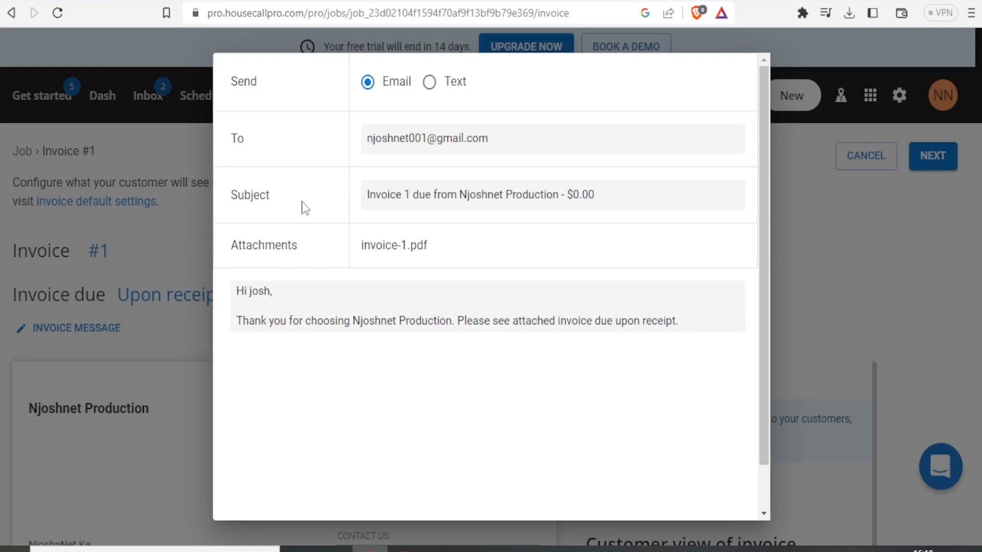
pyautogui.click(285, 296)
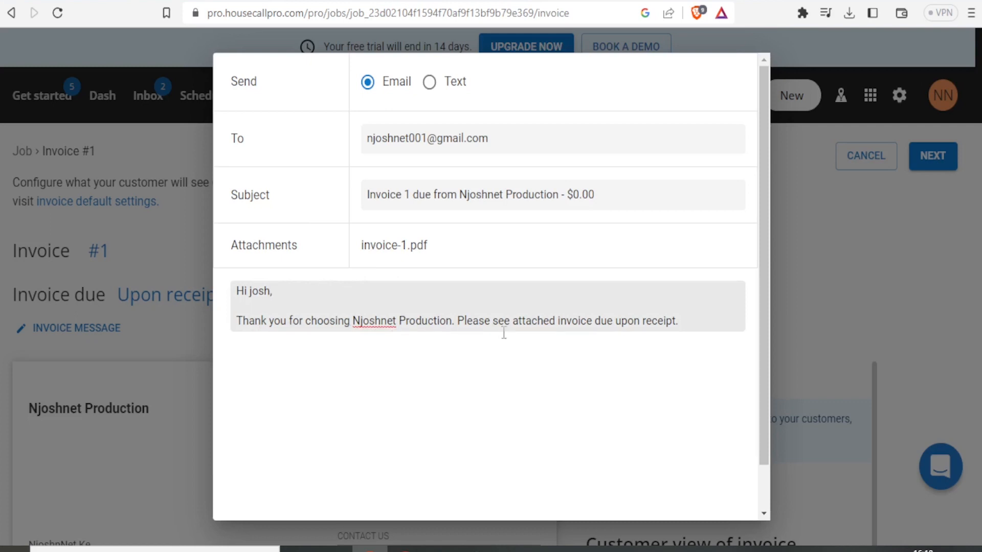
pyautogui.scroll(-1, 766, 266)
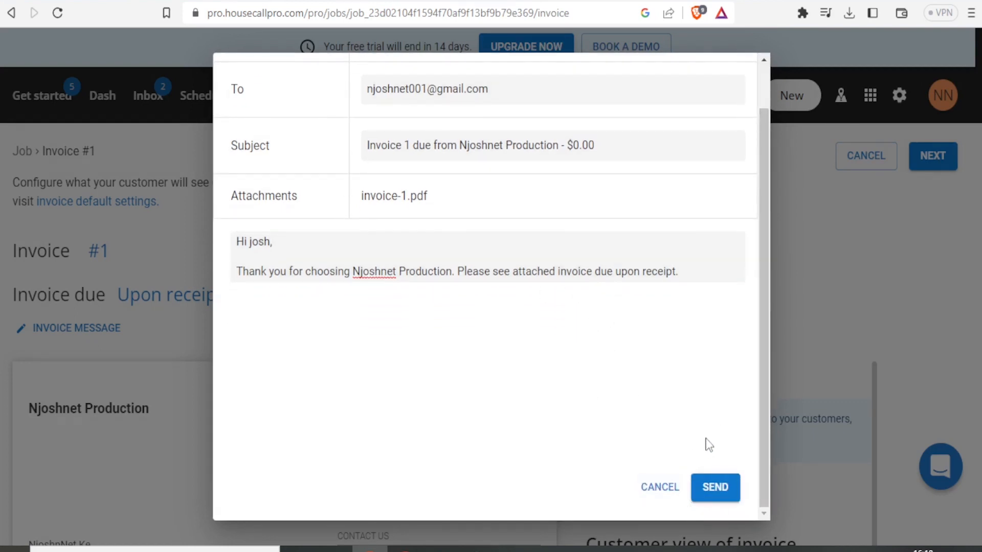
pyautogui.click(660, 487)
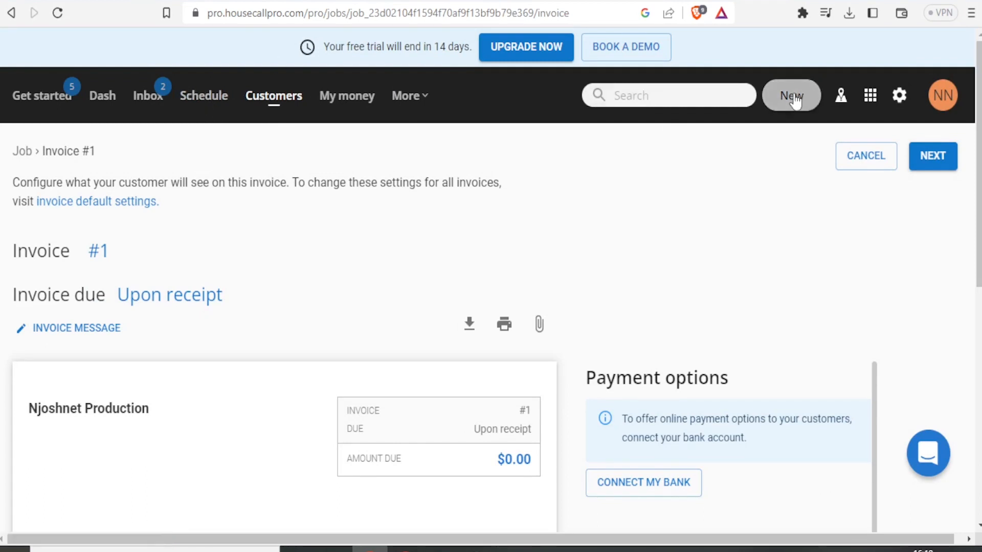
# From the Schedule, create a new job in the 10:15am slot on Sun, Apr 30 (10:15–11:15am).
pyautogui.click(204, 101)
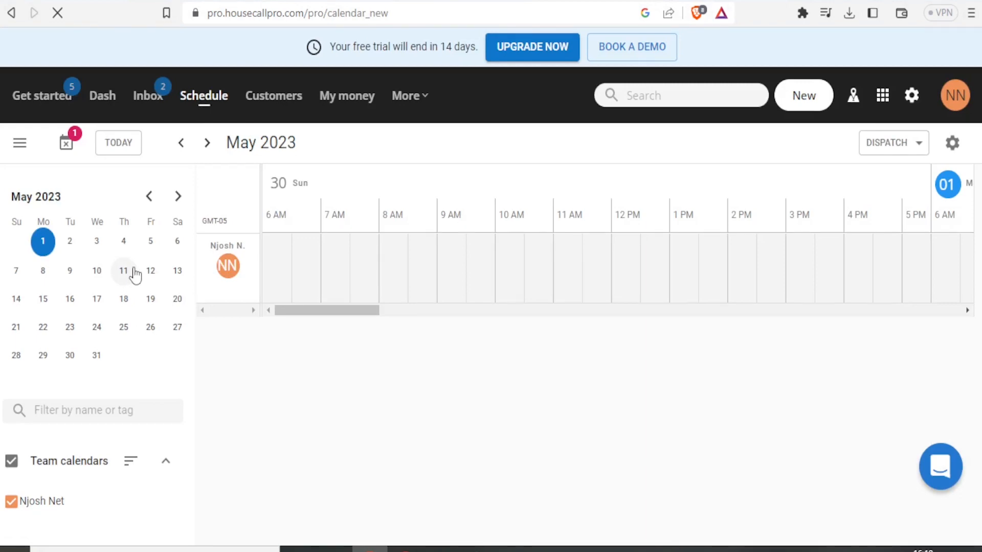
pyautogui.click(70, 250)
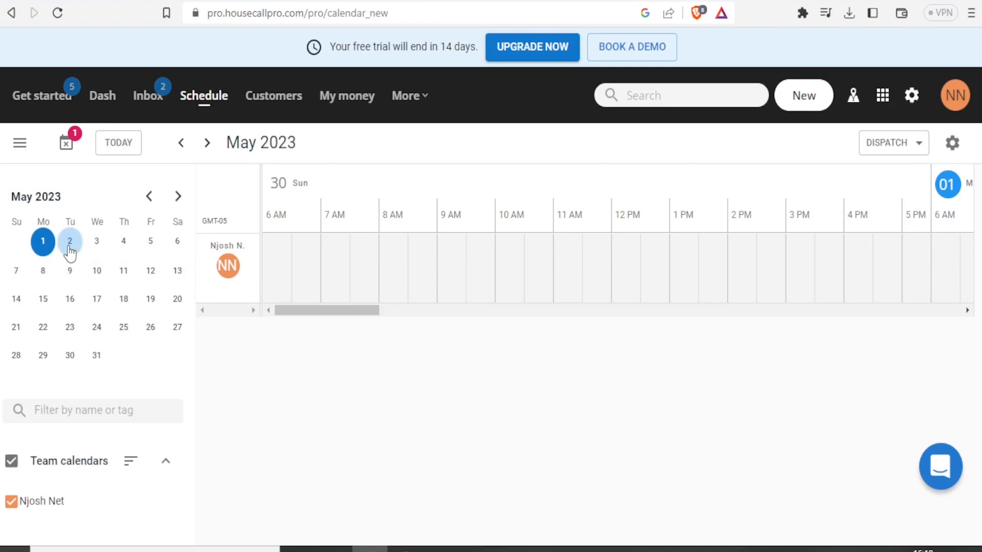
pyautogui.click(394, 248)
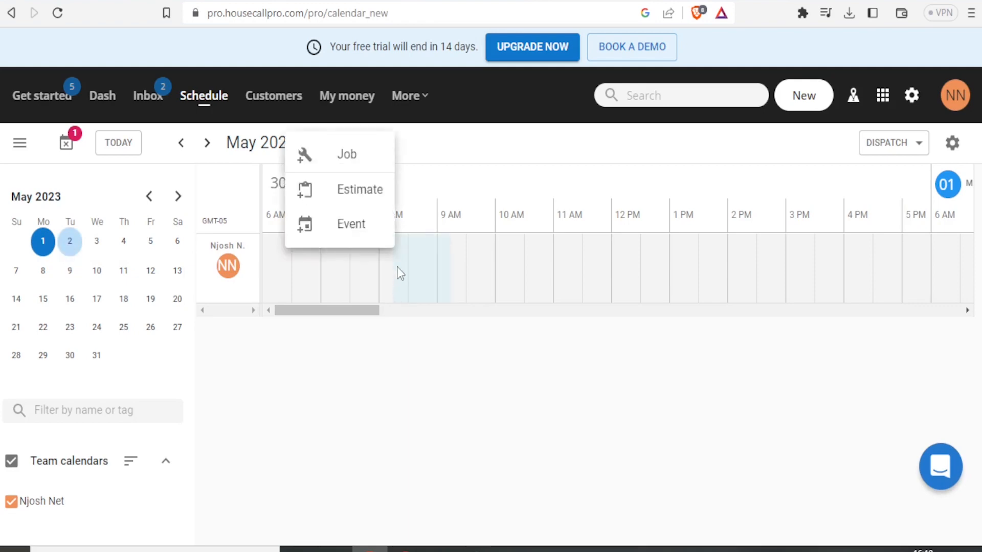
pyautogui.click(513, 263)
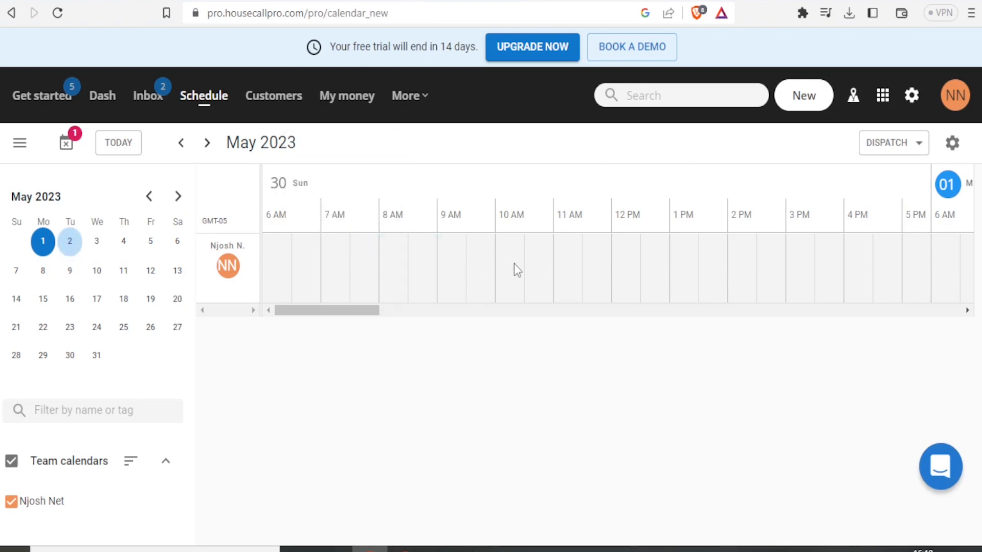
pyautogui.click(513, 263)
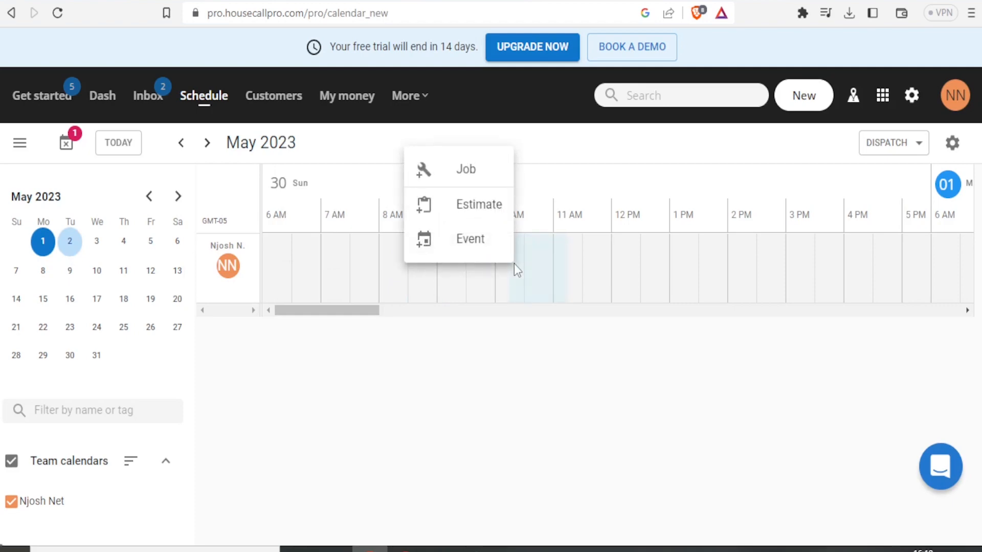
pyautogui.click(461, 175)
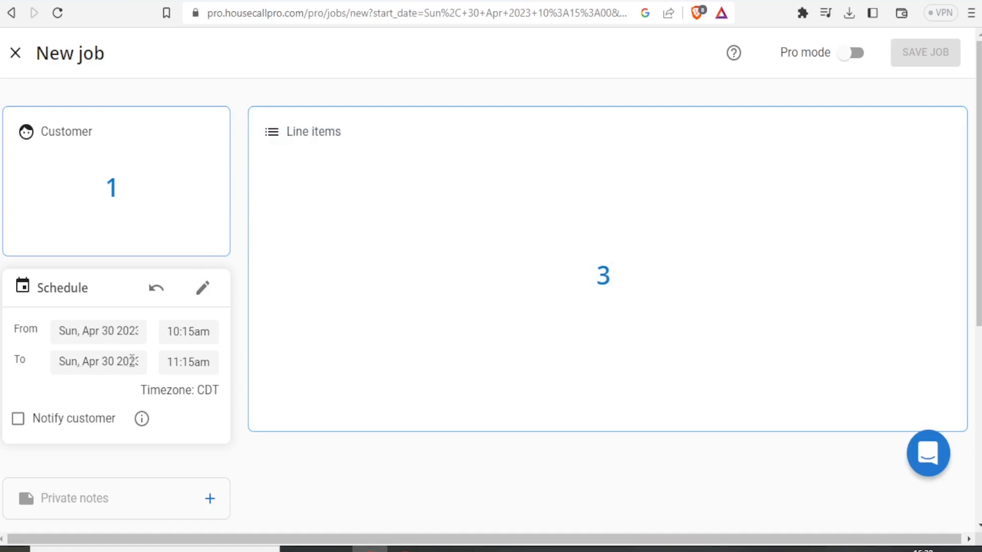
# Change the job's time on Apr 30 to run from 12:00am to 2:30am.
pyautogui.click(193, 332)
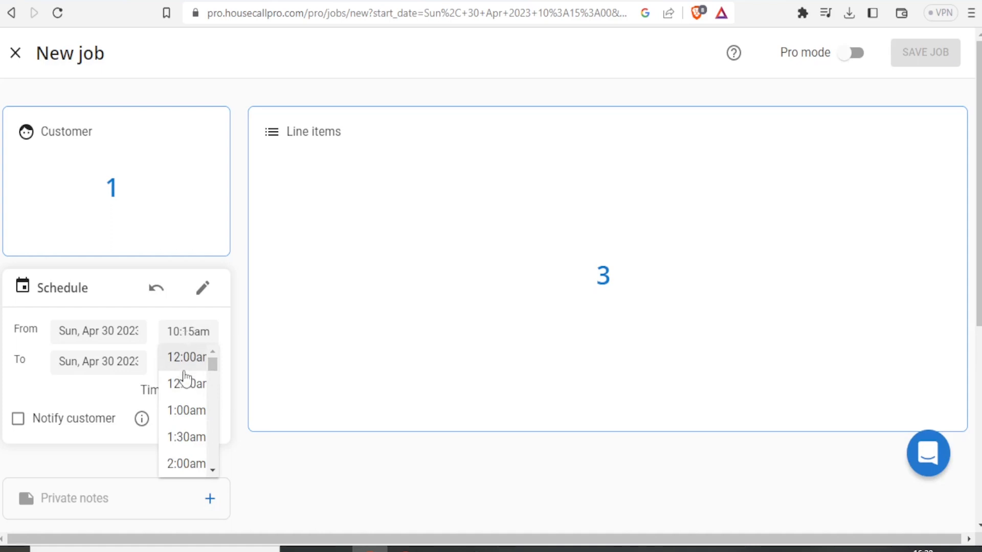
pyautogui.click(184, 362)
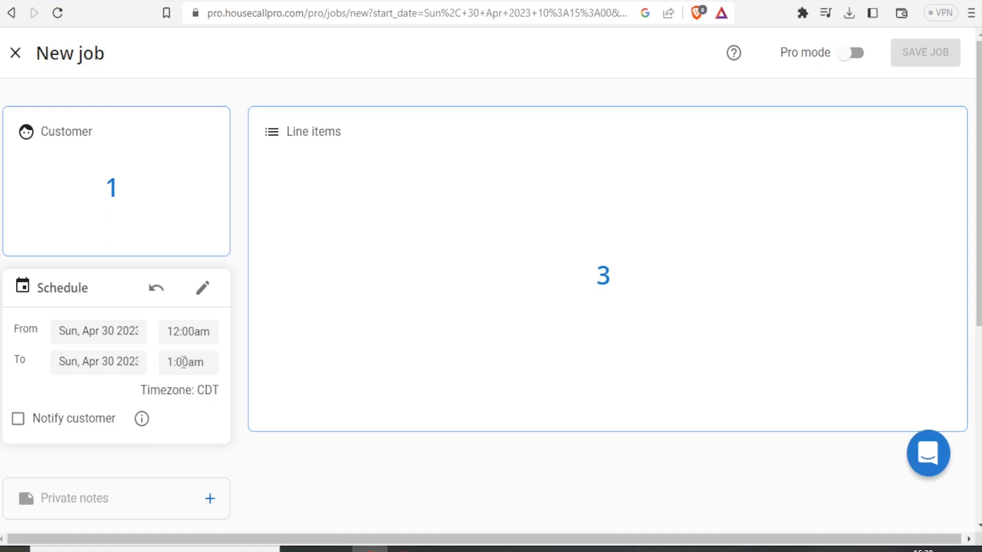
pyautogui.click(184, 362)
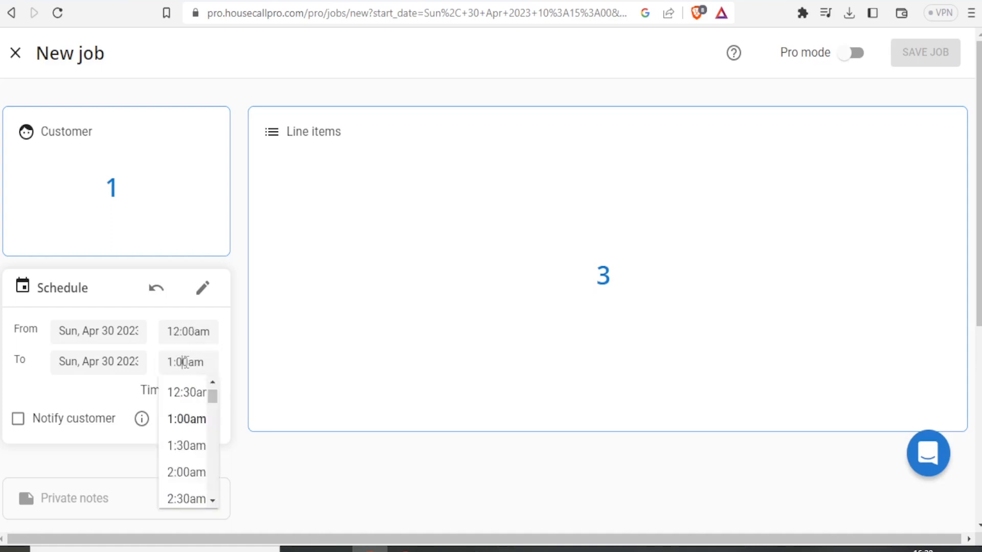
pyautogui.click(187, 499)
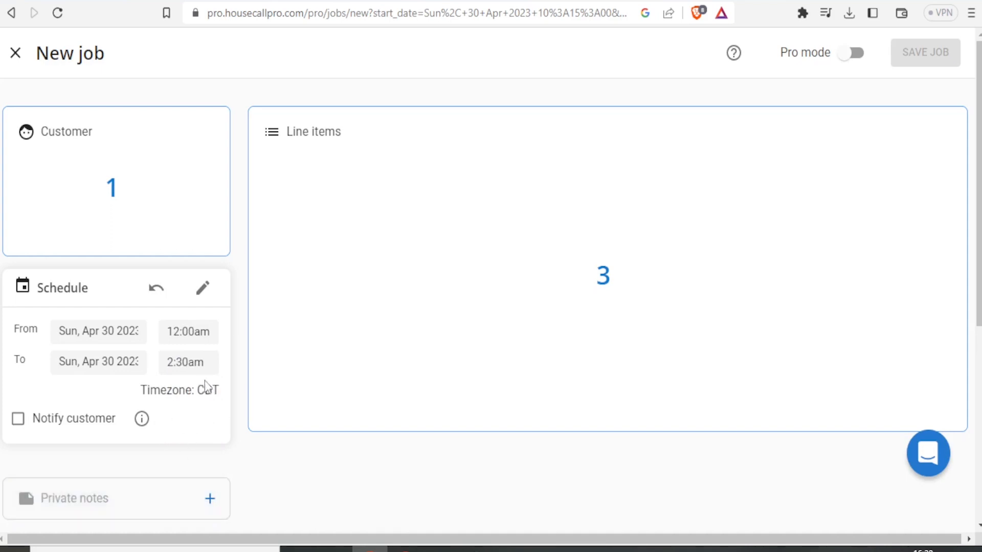
pyautogui.scroll(-4, 207, 307)
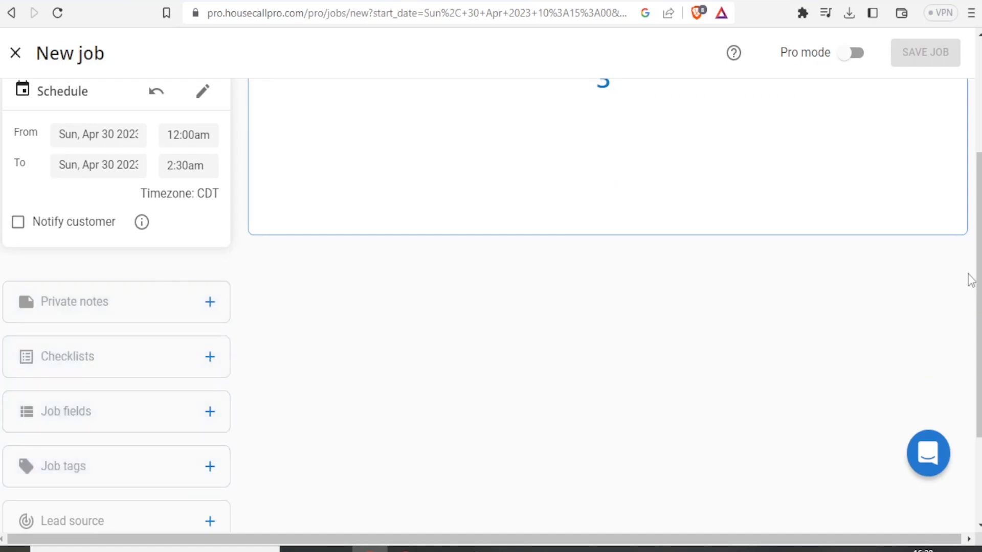
pyautogui.scroll(4, 333, 191)
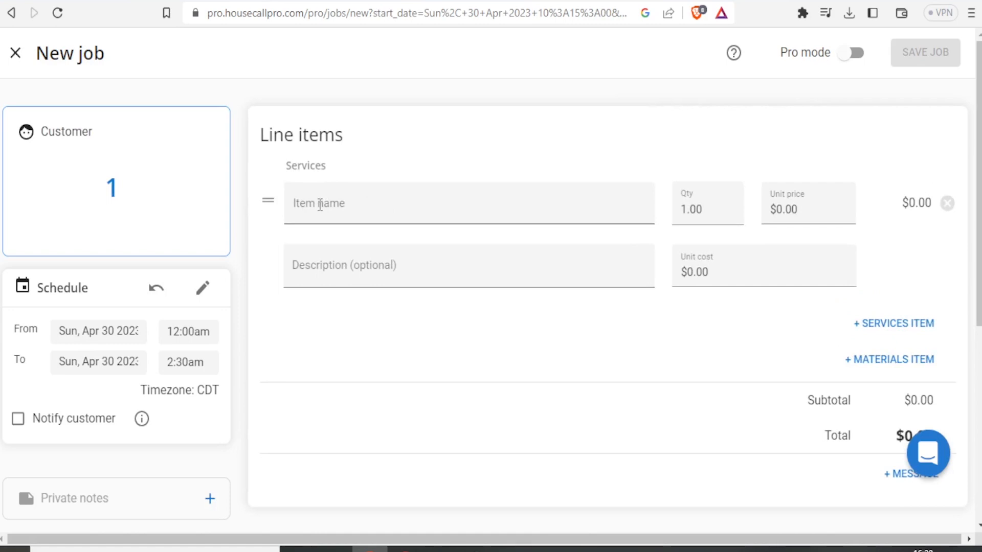
# Add a 'Tv Set Delivery' service line item to the job and open the Customer search.
pyautogui.click(320, 207)
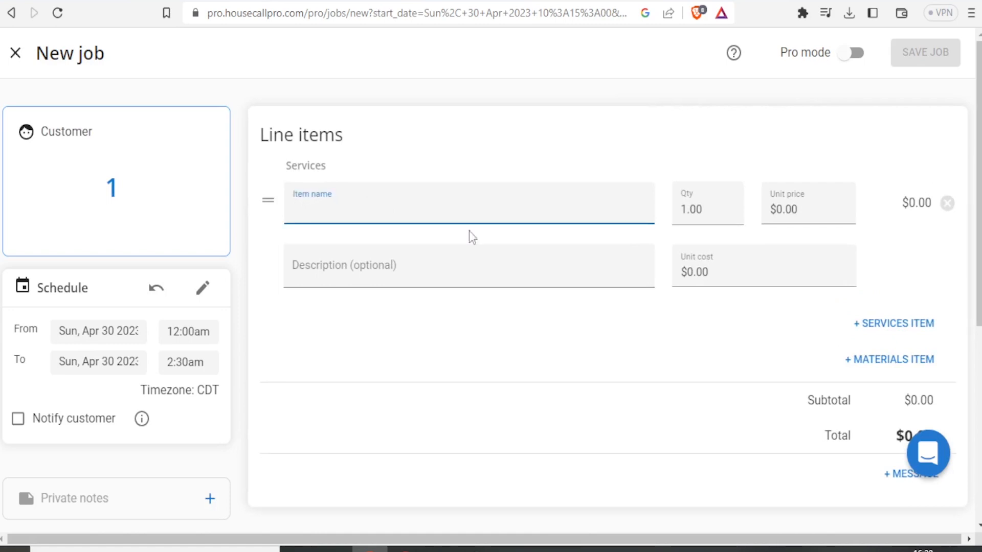
pyautogui.click(377, 272)
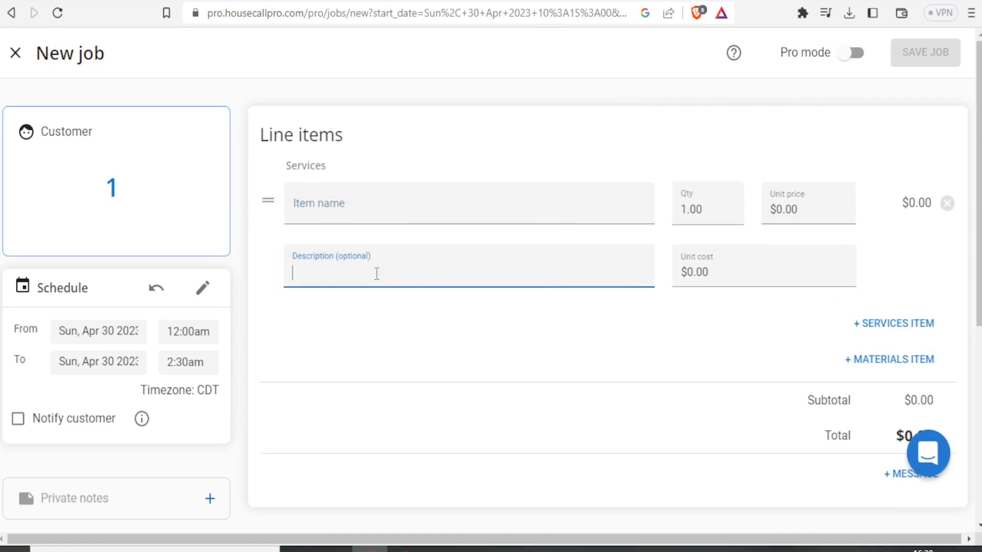
pyautogui.click(334, 208)
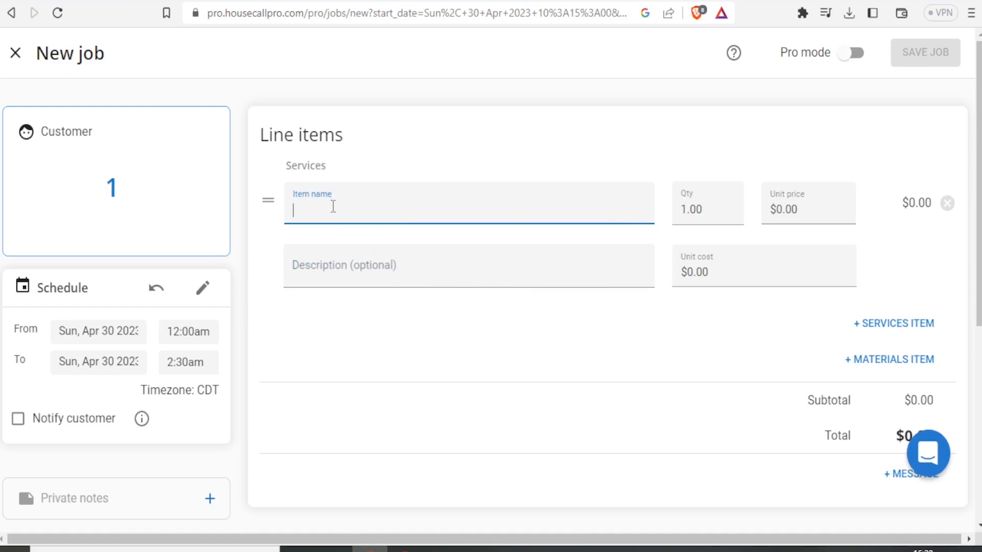
pyautogui.write('Tv Set Delivery')
pyautogui.click(305, 266)
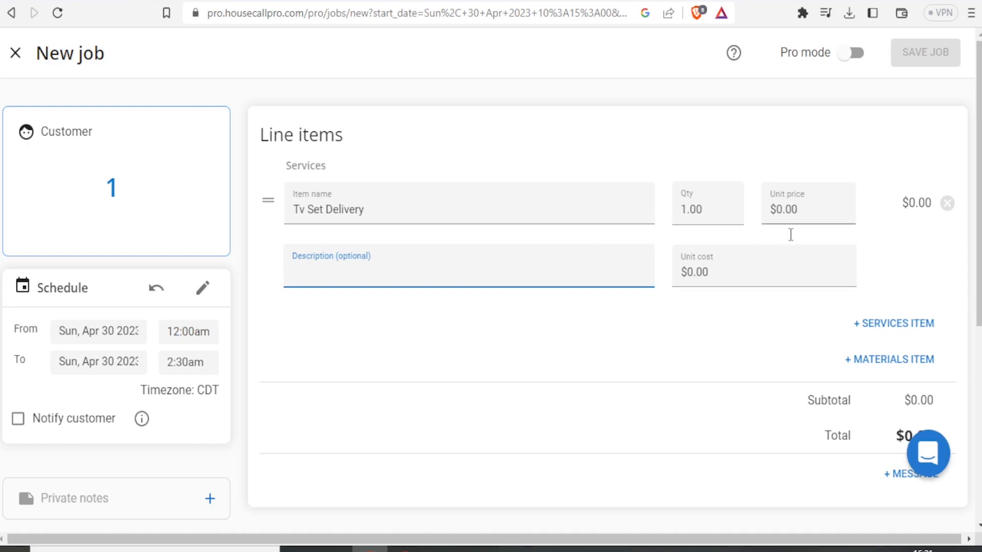
pyautogui.moveTo(976, 295); pyautogui.dragTo(975, 215)
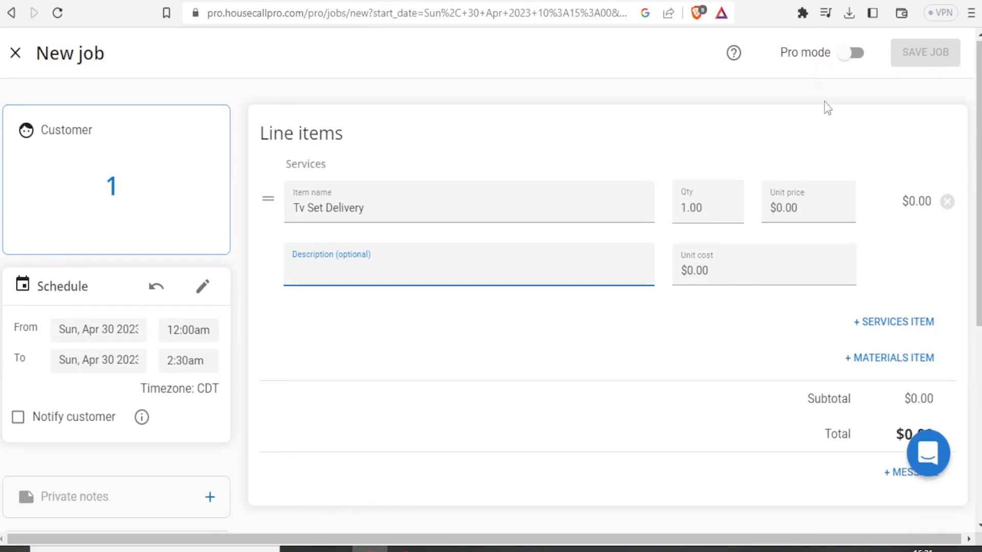
pyautogui.click(83, 185)
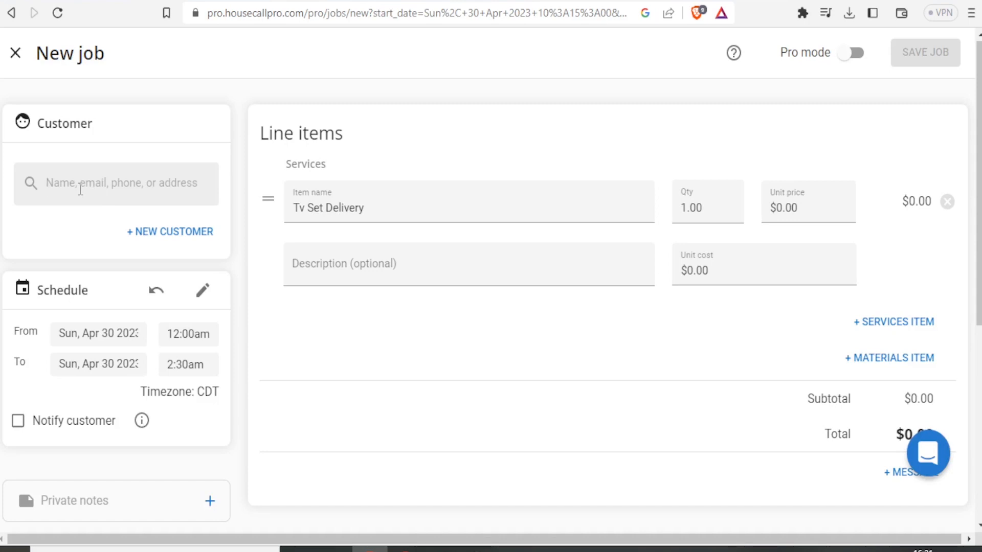
# Search for the existing customer by partial name, select them, and save the job.
pyautogui.write('nj')
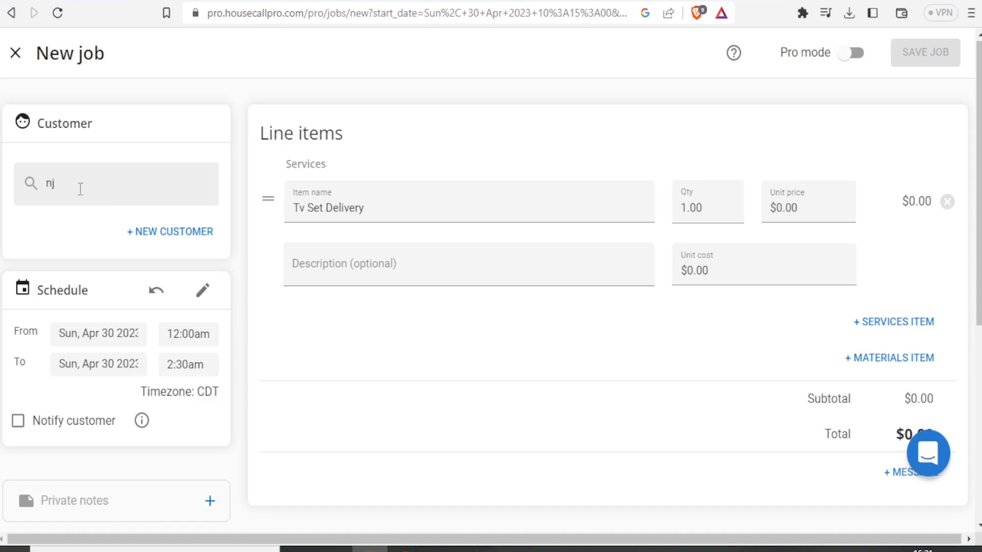
pyautogui.write('o')
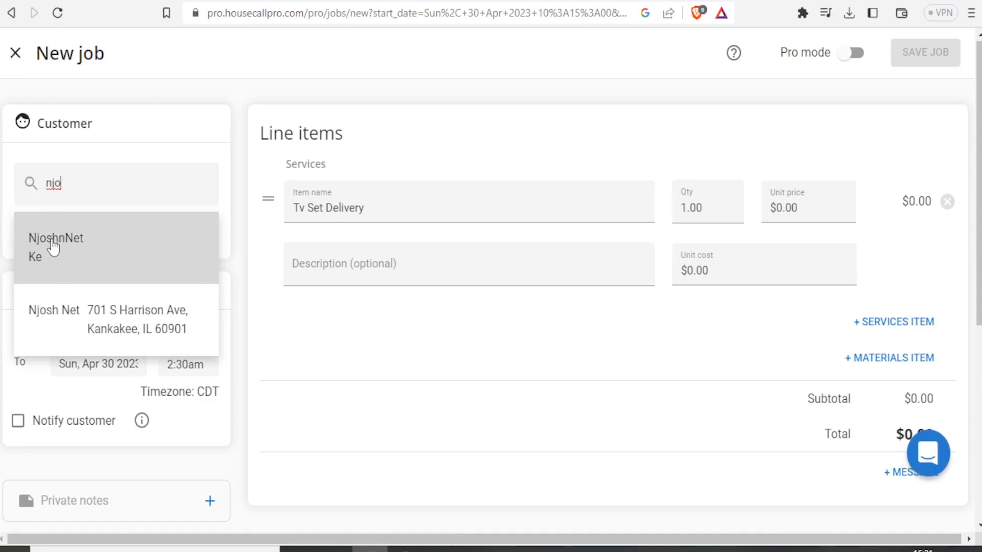
pyautogui.click(55, 310)
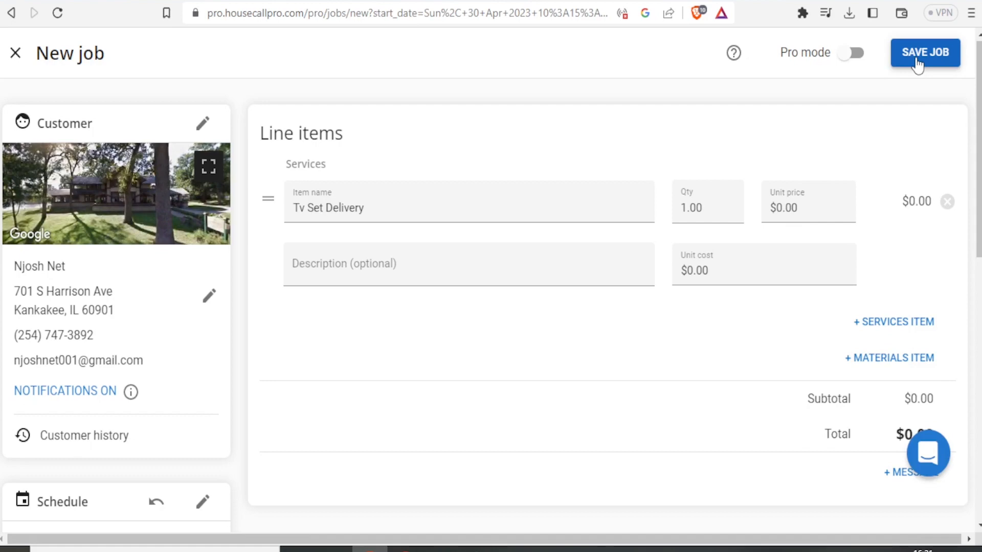
pyautogui.click(886, 103)
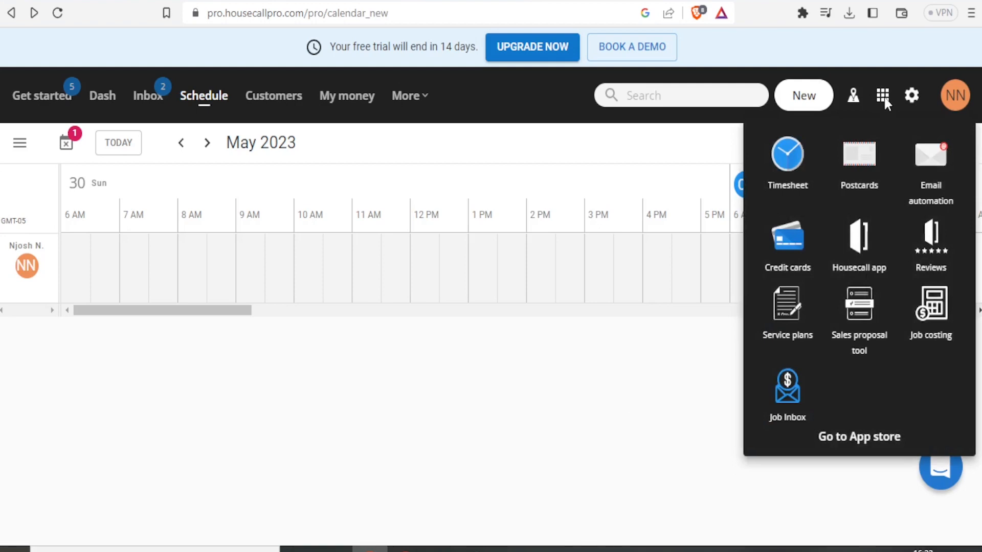
# Close the apps panel in the top bar and then open it again.
pyautogui.click(885, 101)
pyautogui.click(885, 101)
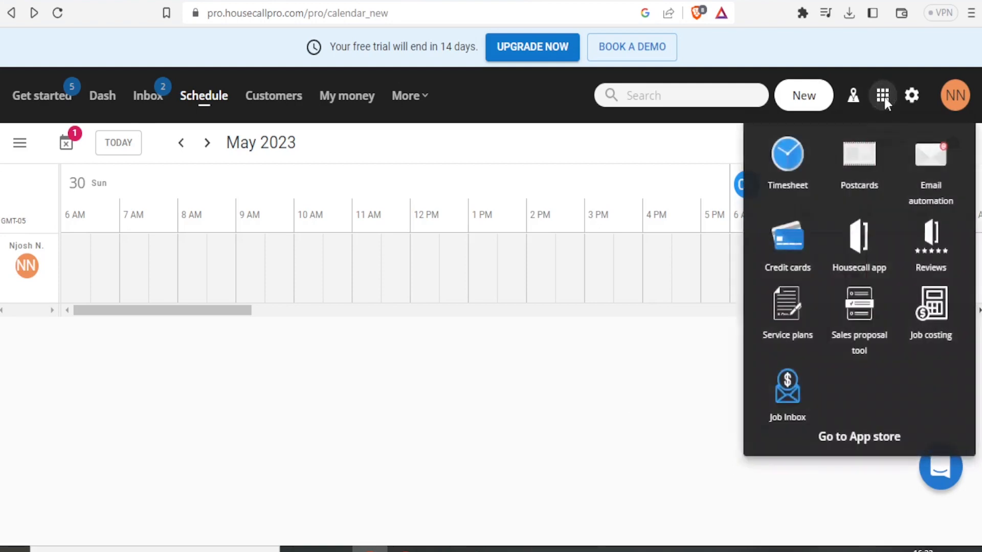